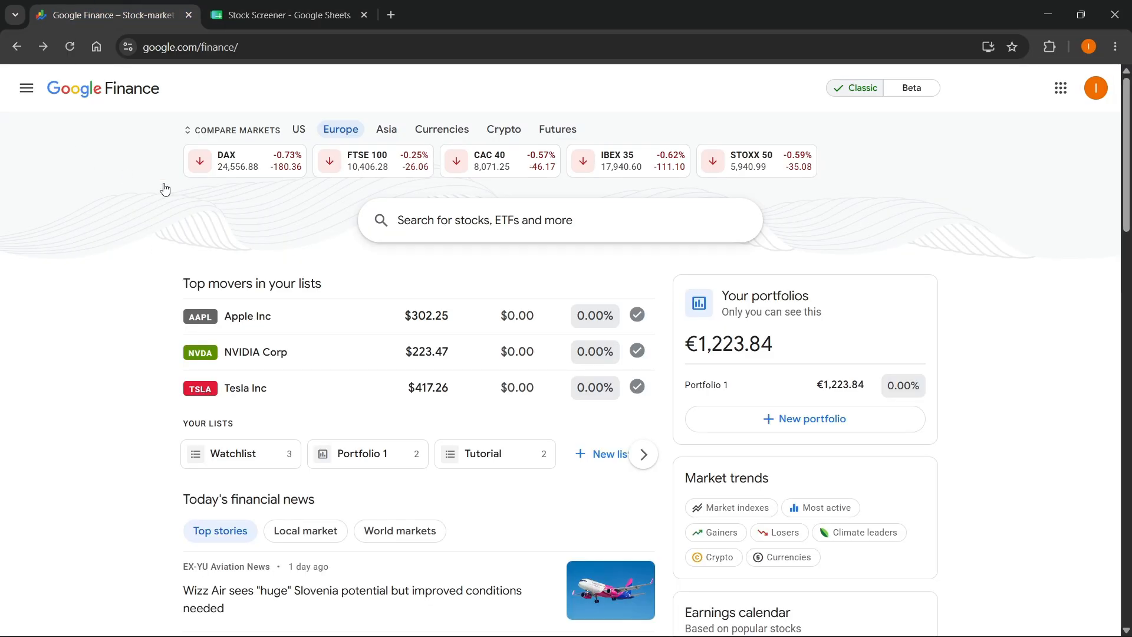
# - Switch to the Stock Screener spreadsheet in Google Sheets and enter the header Ticker in cell A1
pyautogui.click(246, 6)
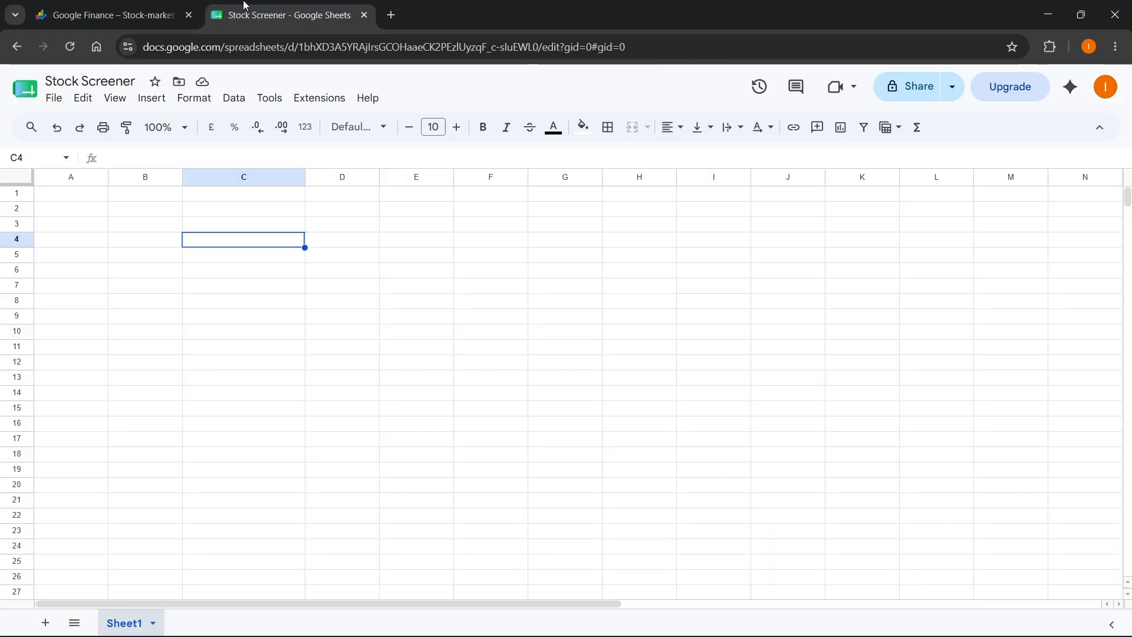
pyautogui.click(233, 226)
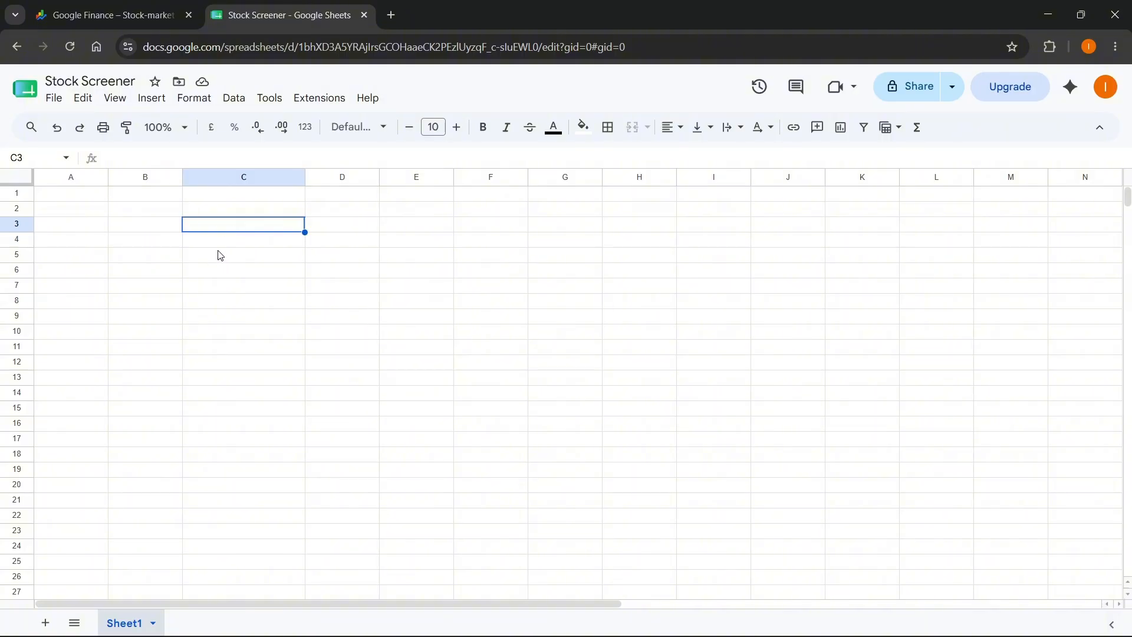
pyautogui.click(77, 196)
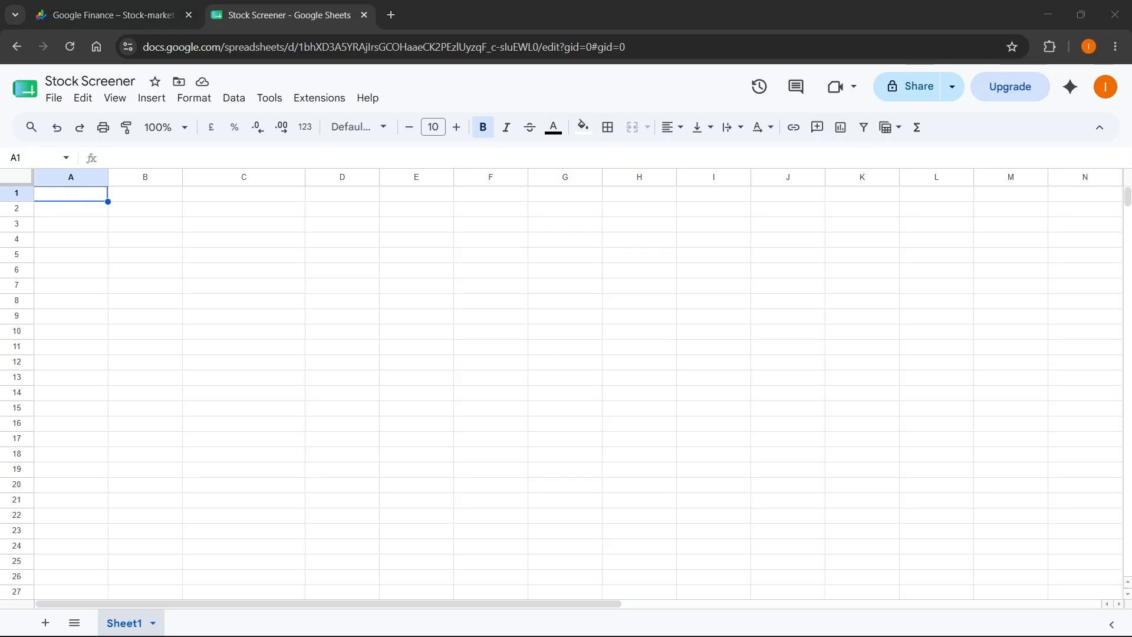
pyautogui.write('Ticker')
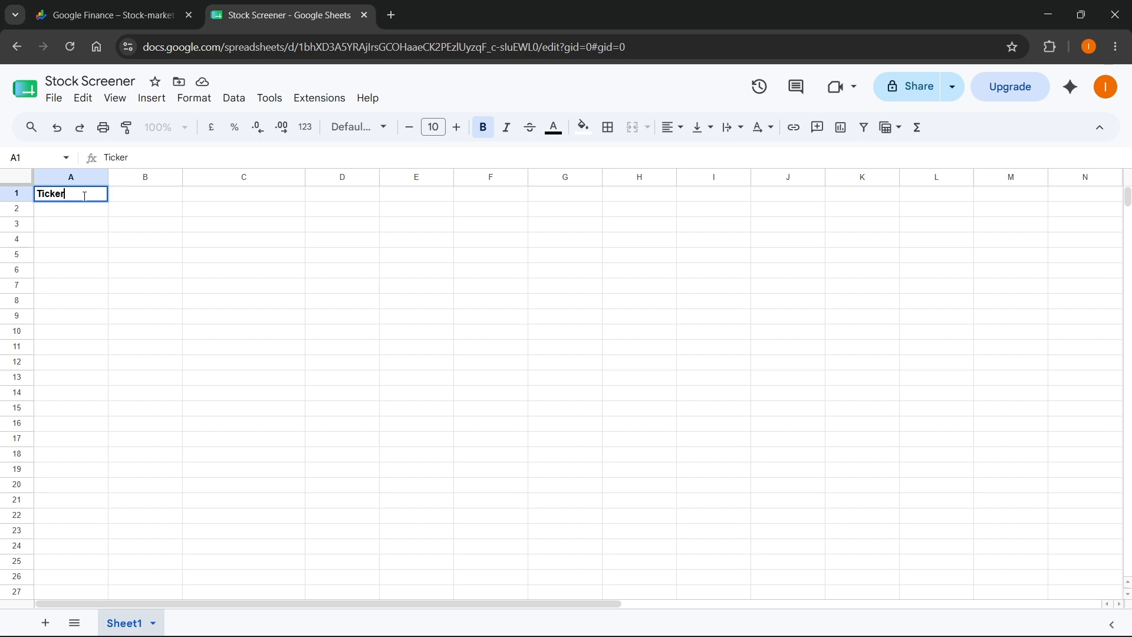
pyautogui.click(75, 215)
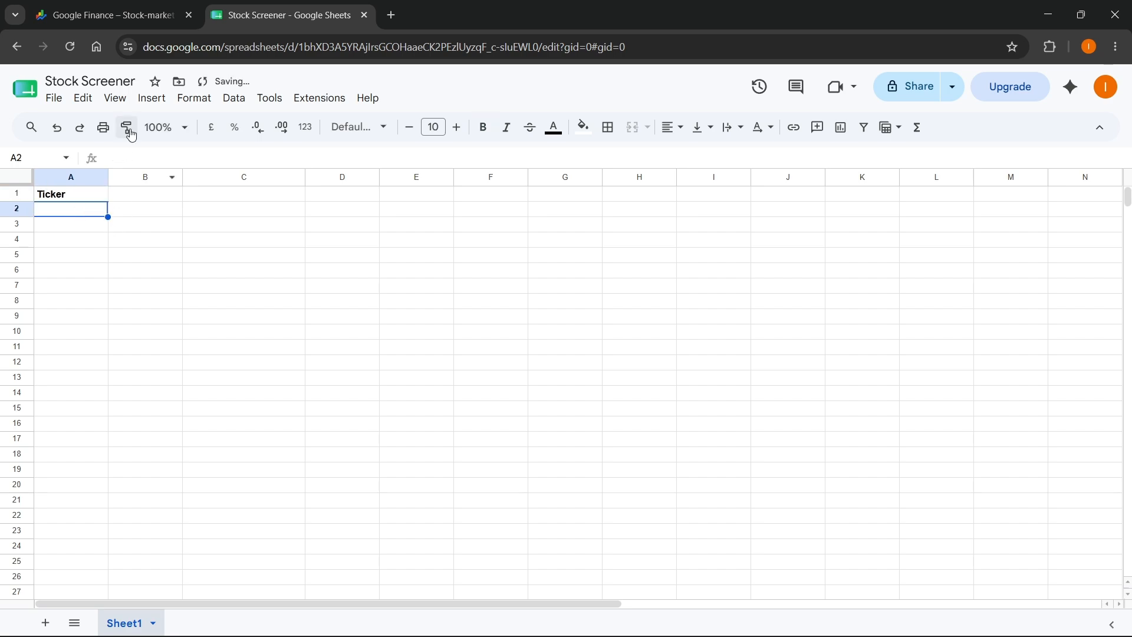
# - Look up apple in Google Finance's stock search and enter its ticker AAPL in cell A2 of the Stock Screener sheet
pyautogui.click(127, 17)
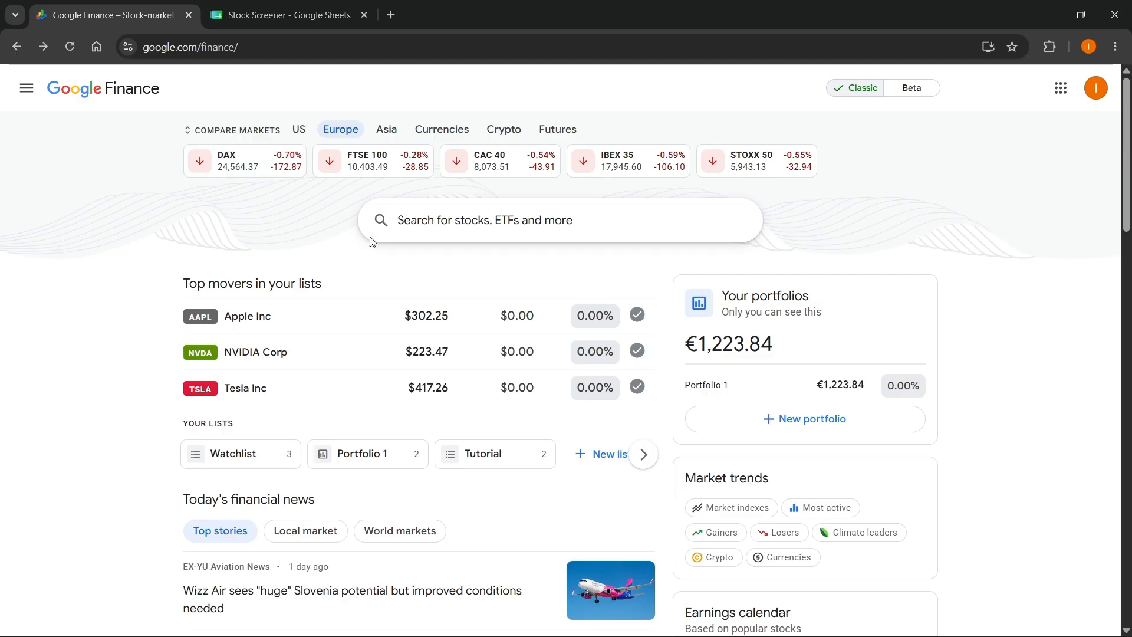
pyautogui.click(401, 220)
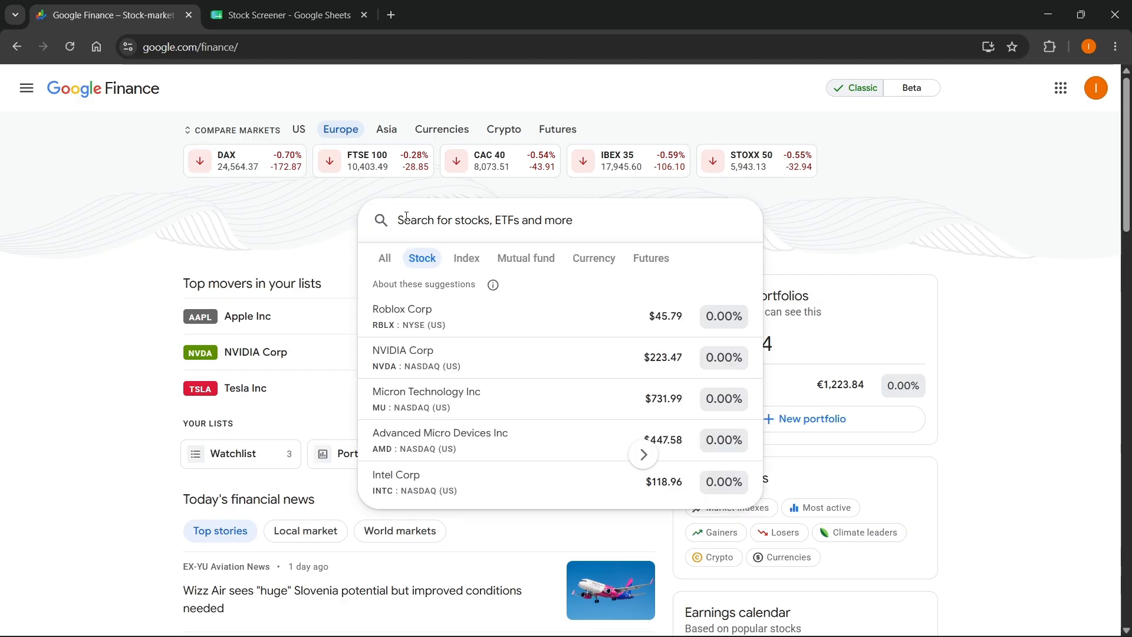
pyautogui.write('apple')
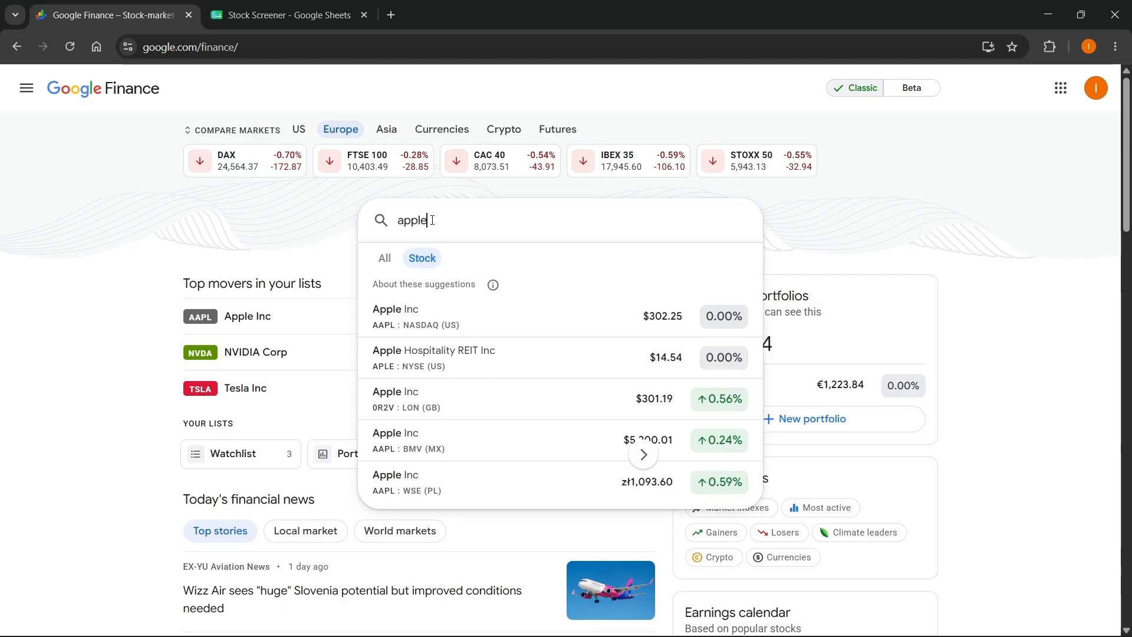
pyautogui.click(287, 23)
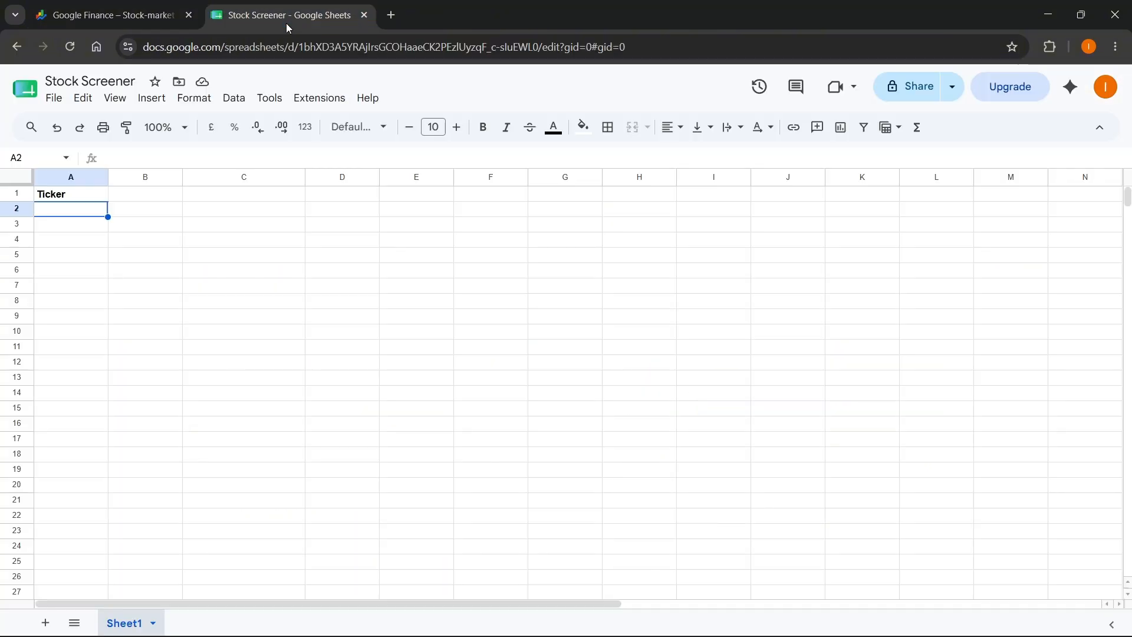
pyautogui.write('AAPL')
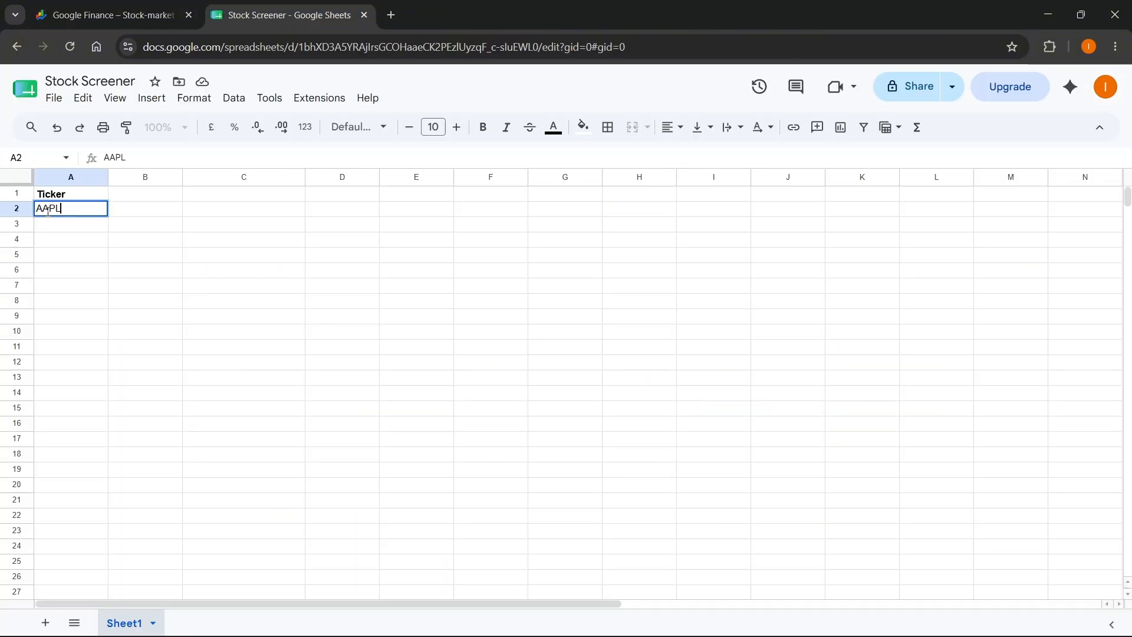
# - Review the Apple listings in Google Finance, and enter the tickers NVDA in A3 and TSLA in A4 of the sheet
pyautogui.click(112, 14)
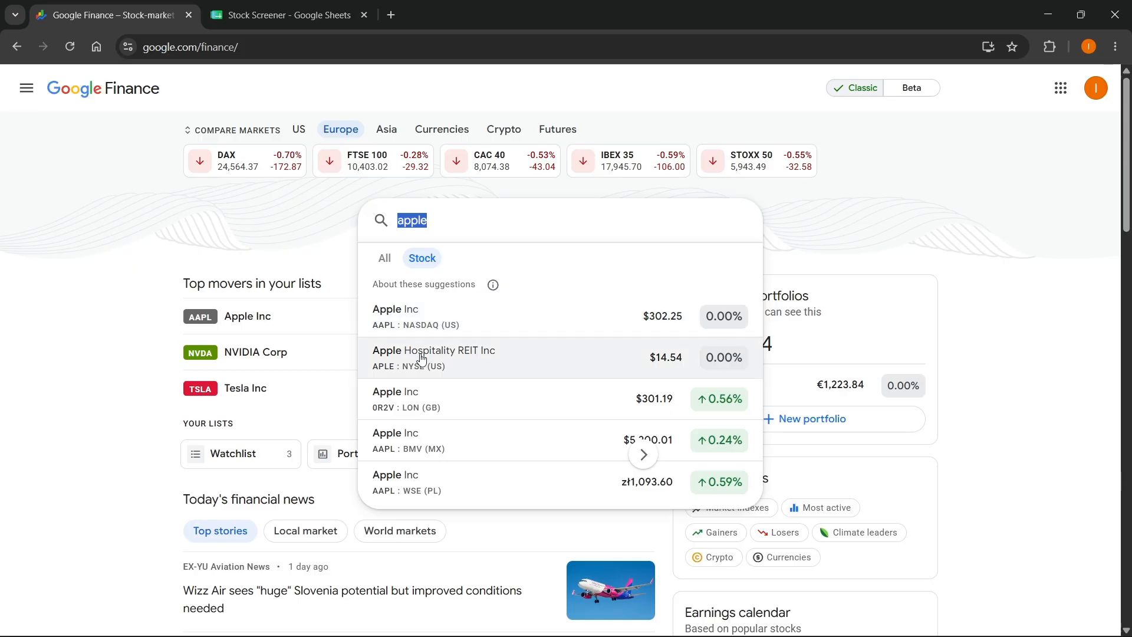
pyautogui.click(299, 23)
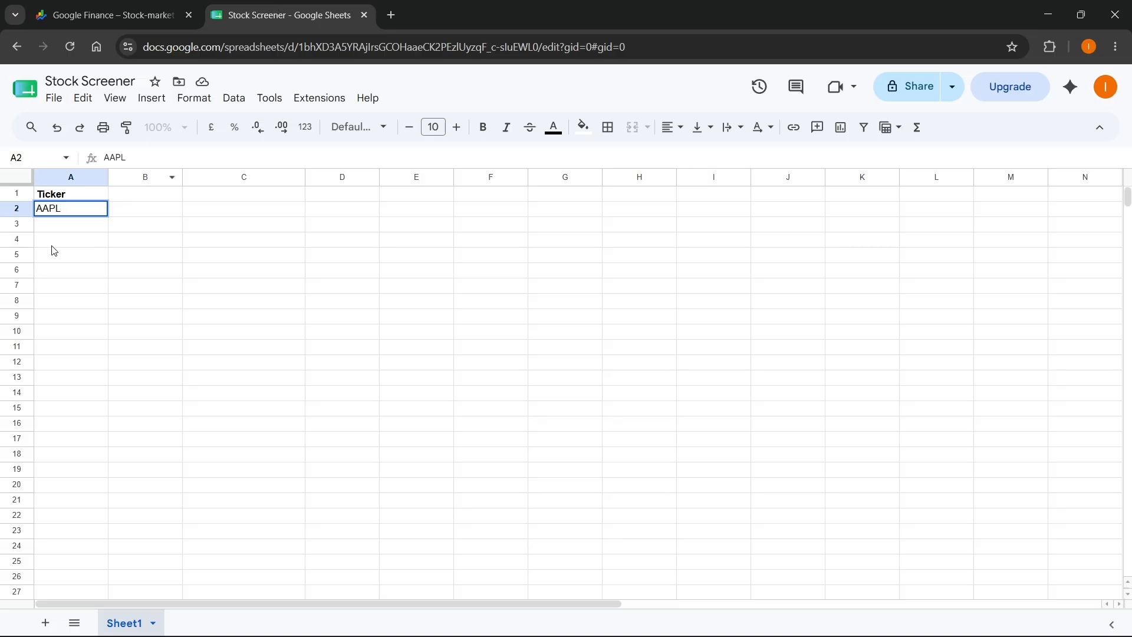
pyautogui.click(58, 231)
pyautogui.write('NVDA')
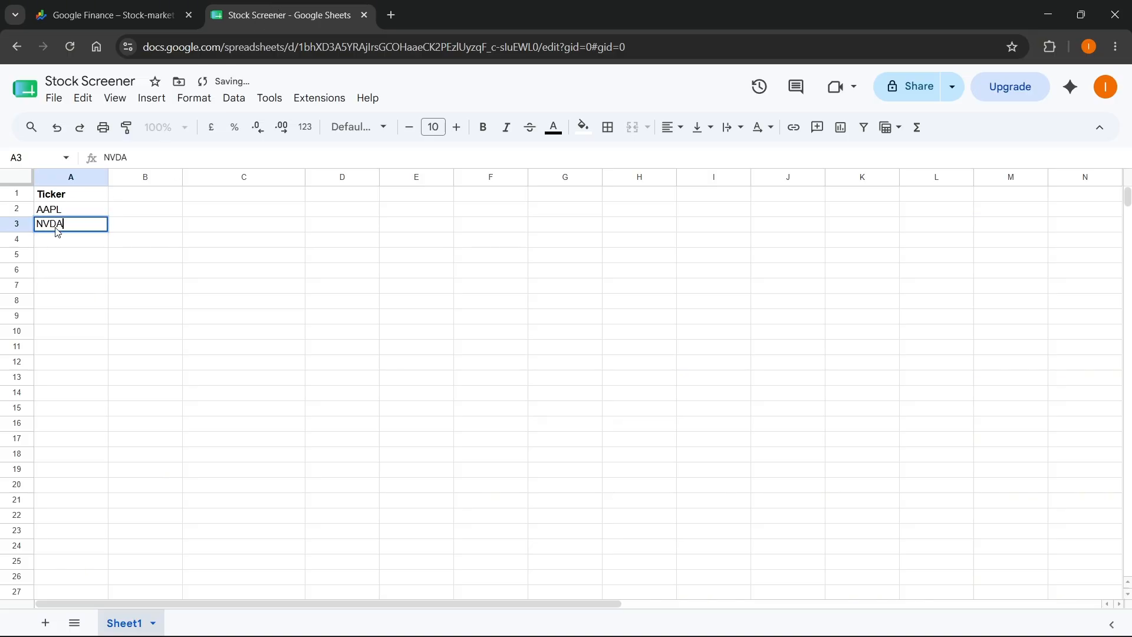
pyautogui.press('Return')
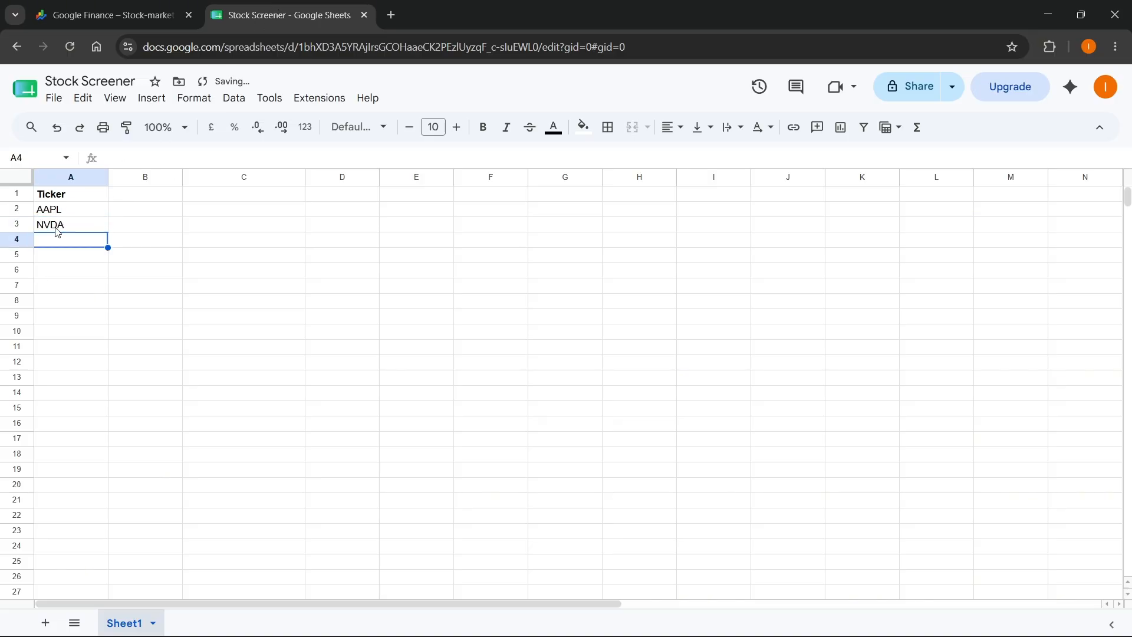
pyautogui.write('TSLA')
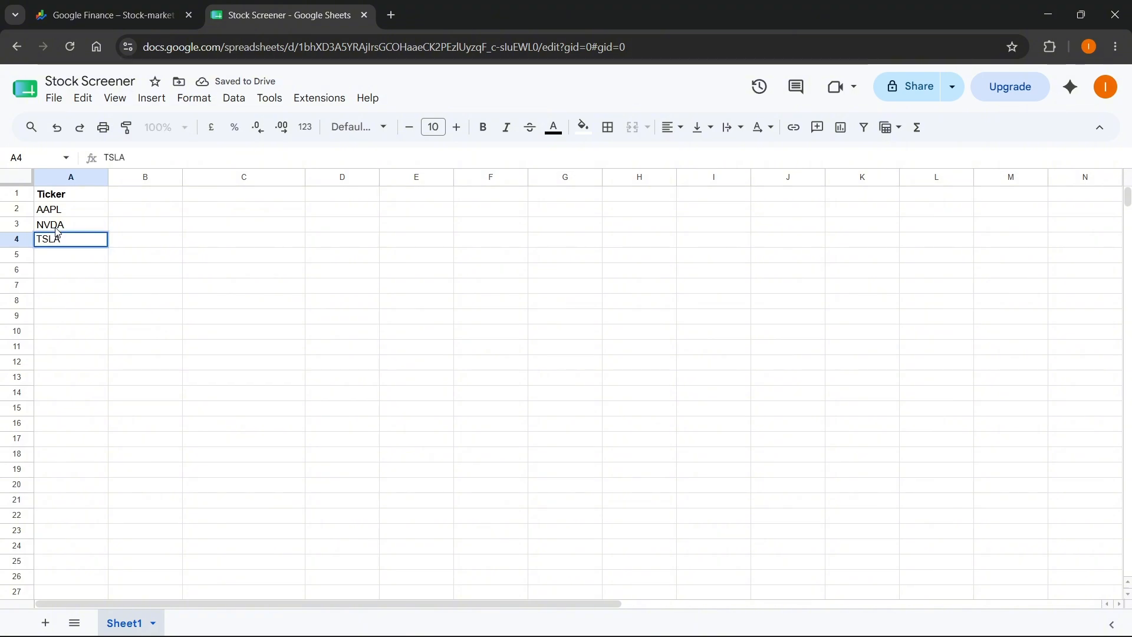
# - Search Google Finance for stocks starting with "a" and enter the tickers AMD in A5 and AMZN in A6 of the sheet
pyautogui.click(106, 14)
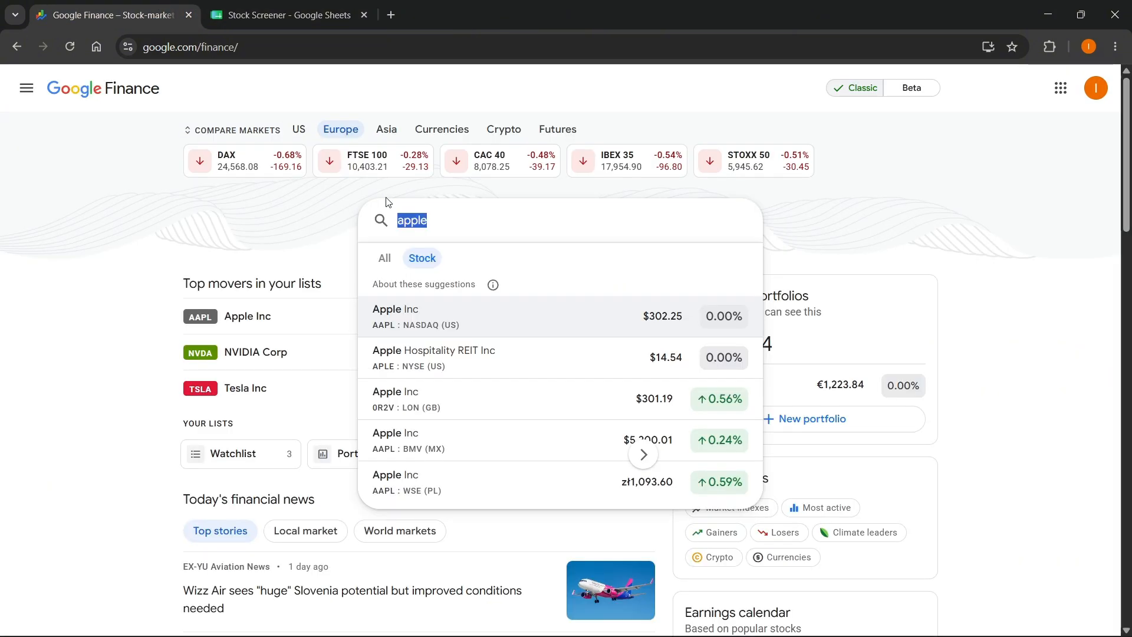
pyautogui.write('a')
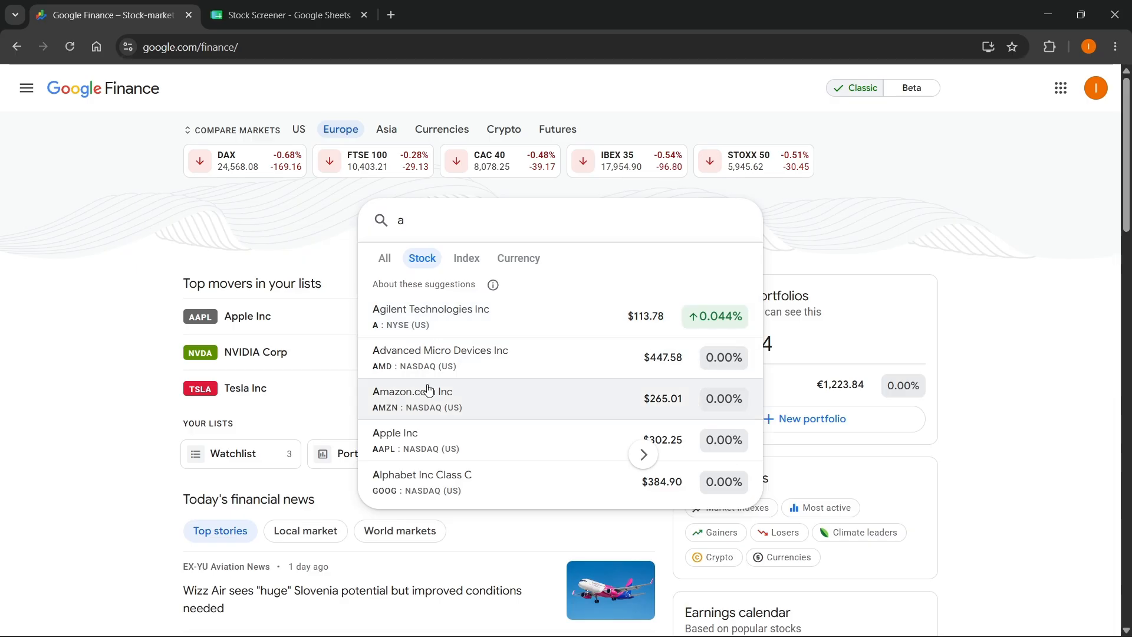
pyautogui.click(268, 24)
pyautogui.click(77, 250)
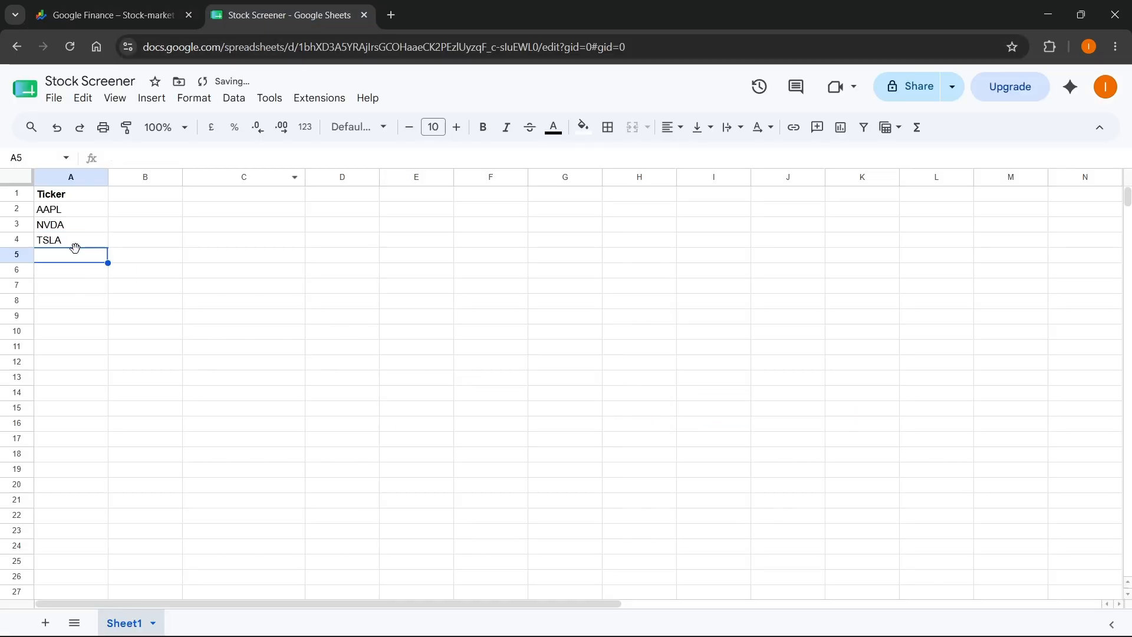
pyautogui.write('AMD')
pyautogui.press('Return')
pyautogui.write('AMZN')
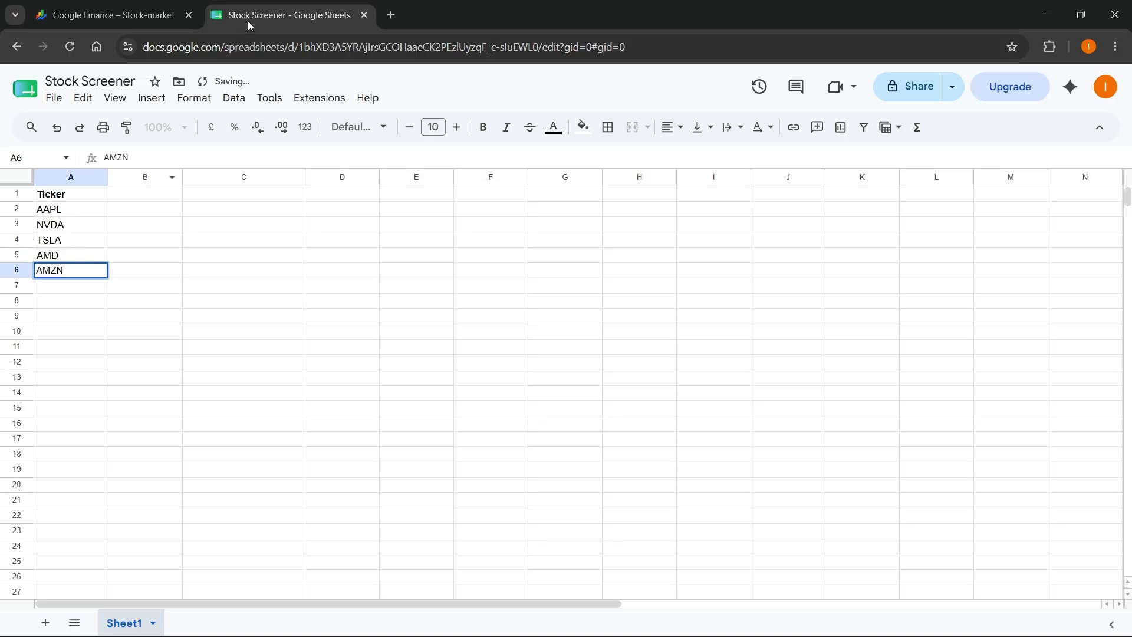
# - Search Google Finance for stocks starting with "d" and enter the ticker DELL in cell A7 of the sheet
pyautogui.click(109, 15)
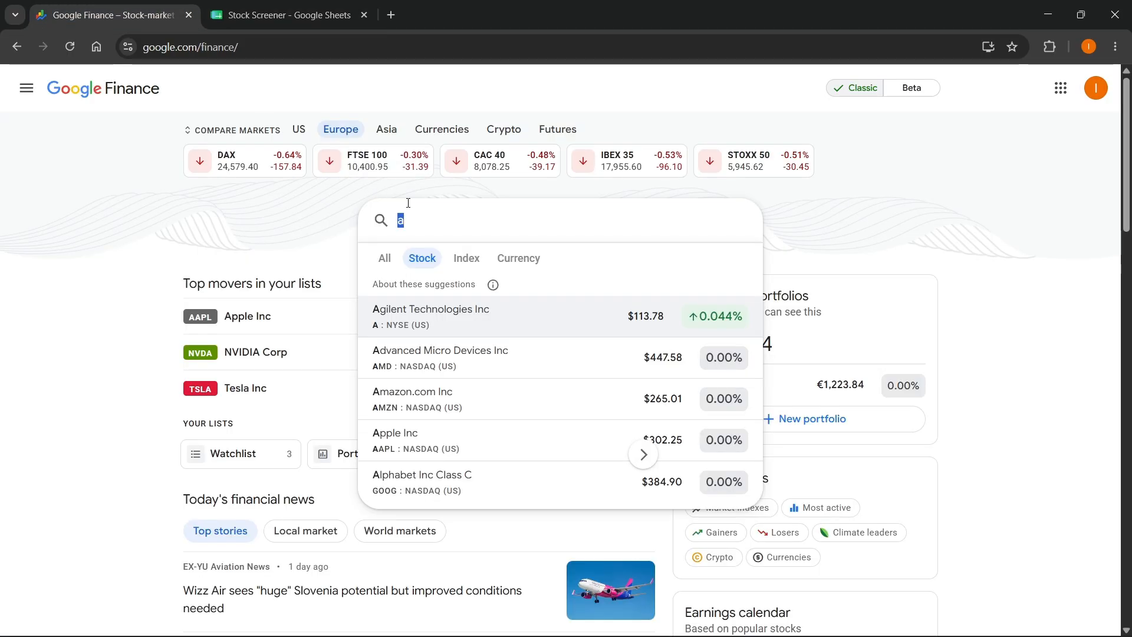
pyautogui.write('dj')
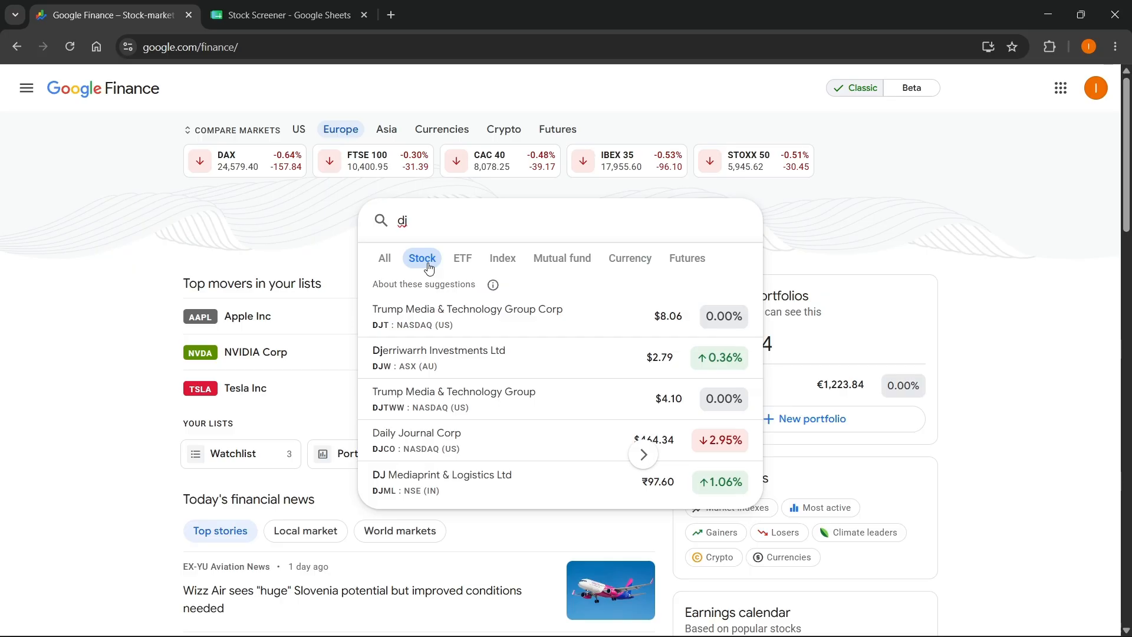
pyautogui.press('BackSpace')
pyautogui.click(235, 16)
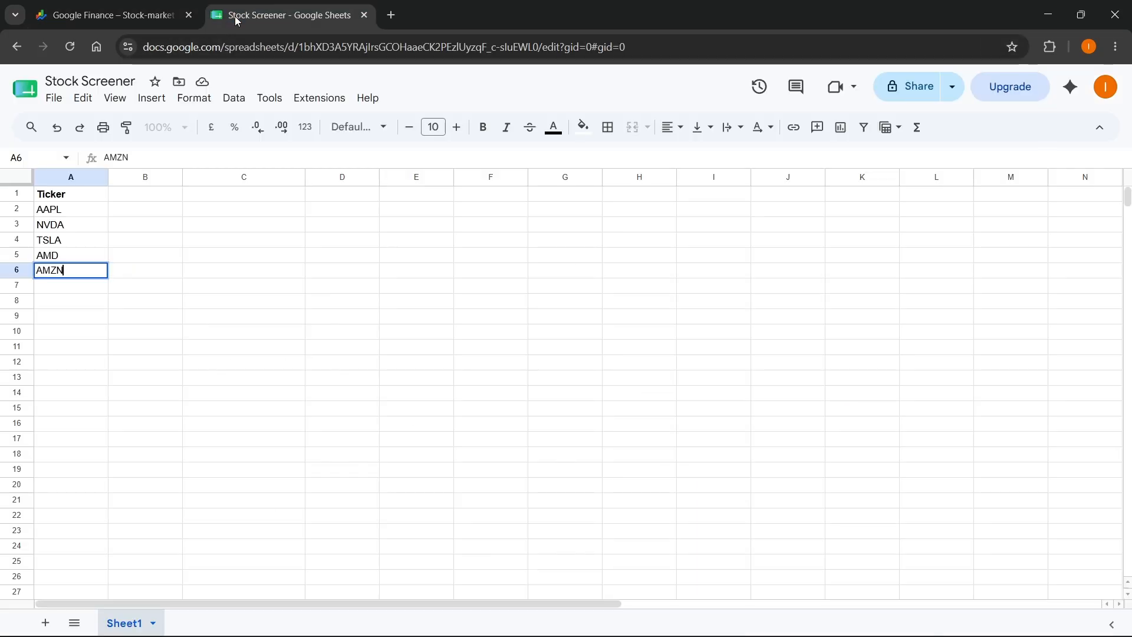
pyautogui.press('Down')
pyautogui.write('DELL')
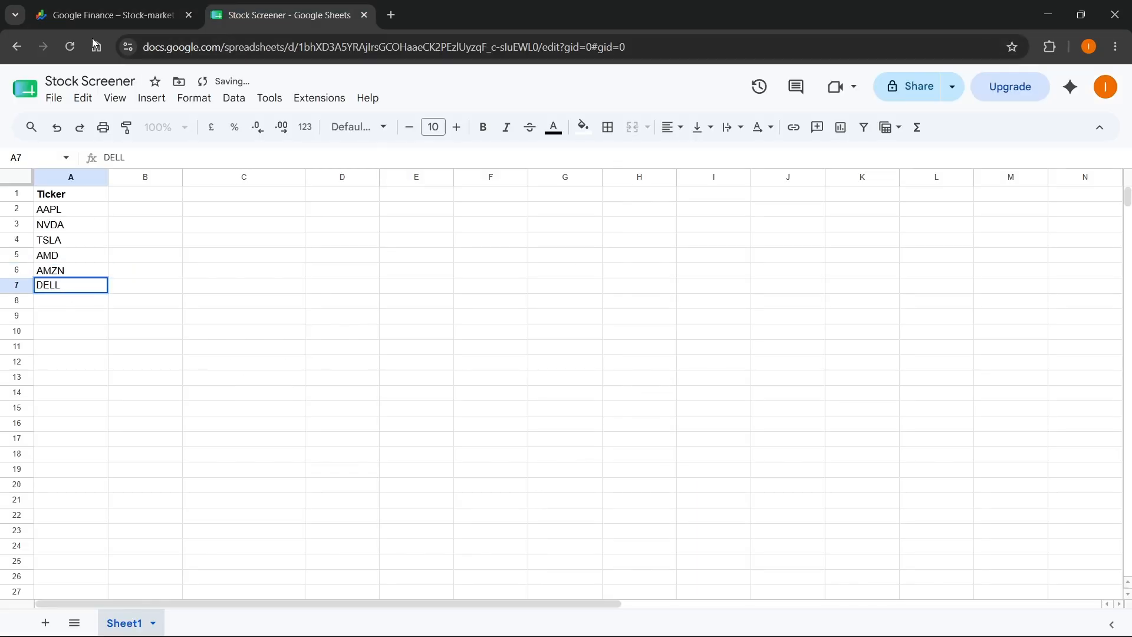
# - Search Google Finance for "dj" and enter the Daily Journal ticker DJCO in cell A8 of the sheet
pyautogui.click(112, 14)
pyautogui.write('dji')
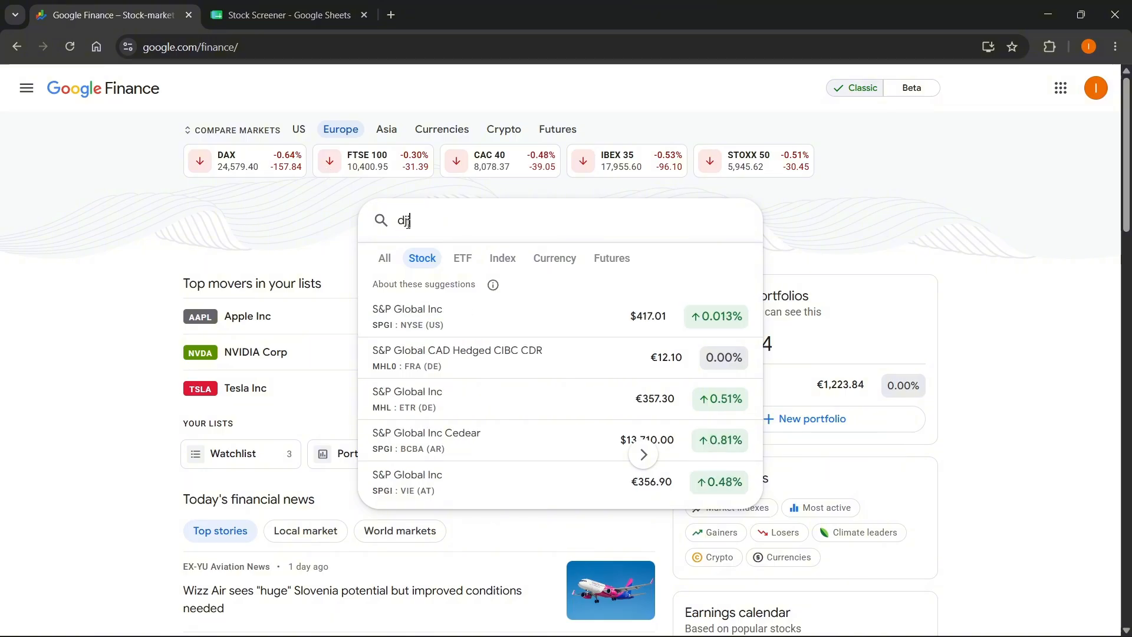
pyautogui.press('BackSpace')
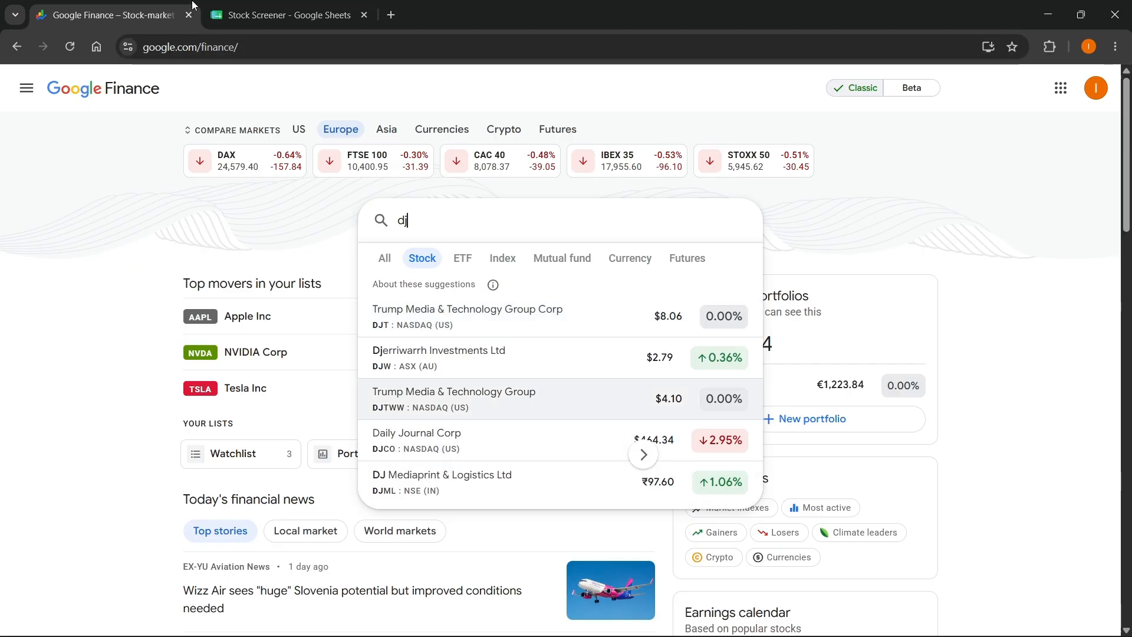
pyautogui.hotkey('ctrl', 'Tab')
pyautogui.click(70, 302)
pyautogui.write('DJCO')
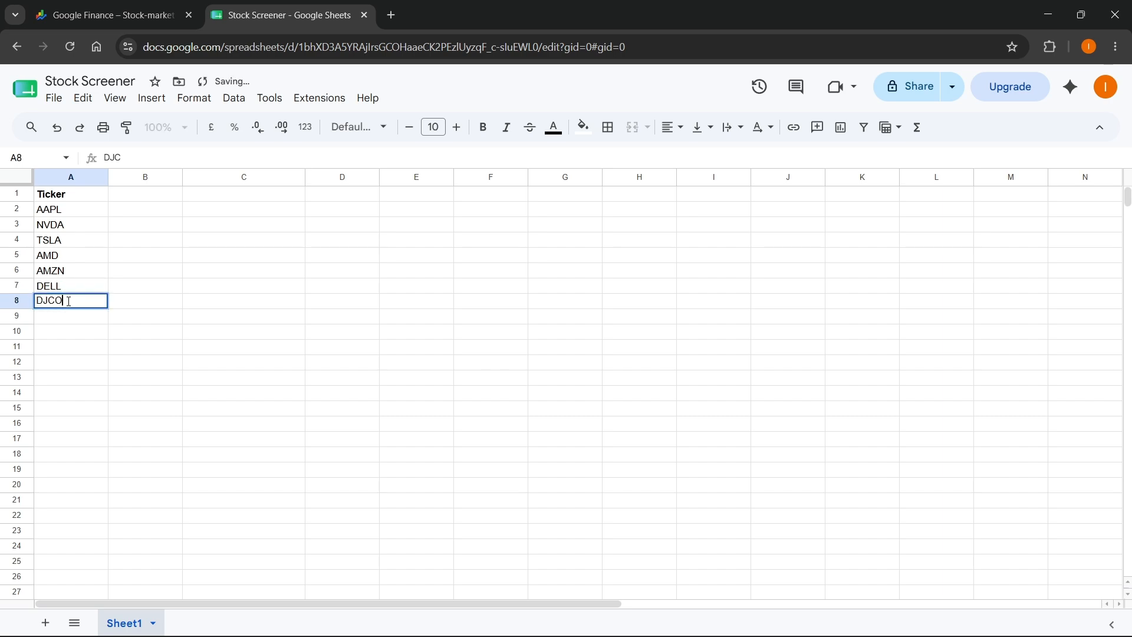
pyautogui.click(178, 6)
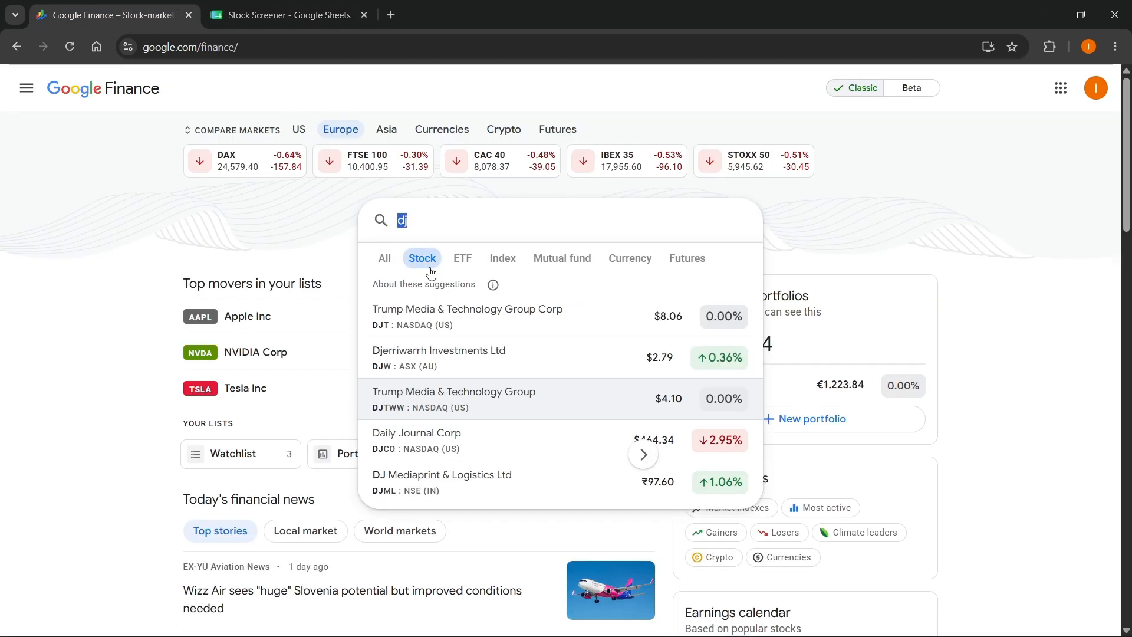
pyautogui.click(249, 7)
pyautogui.click(152, 349)
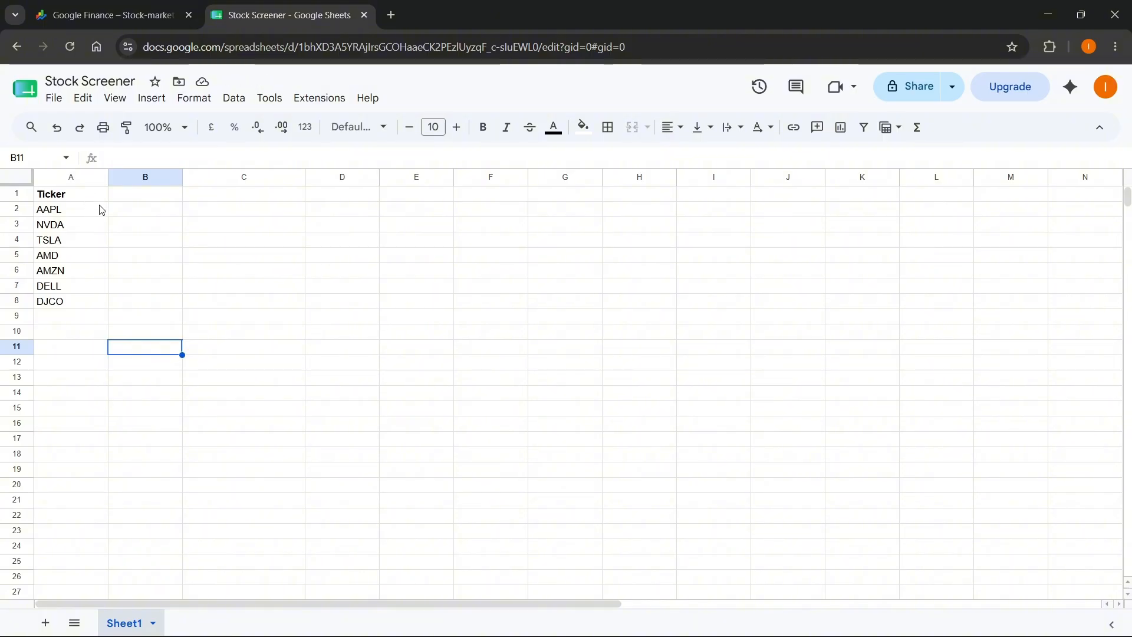
# - Enter the header Price in cell B1 and check the bold formatting of the header cells A1:G1
pyautogui.click(130, 199)
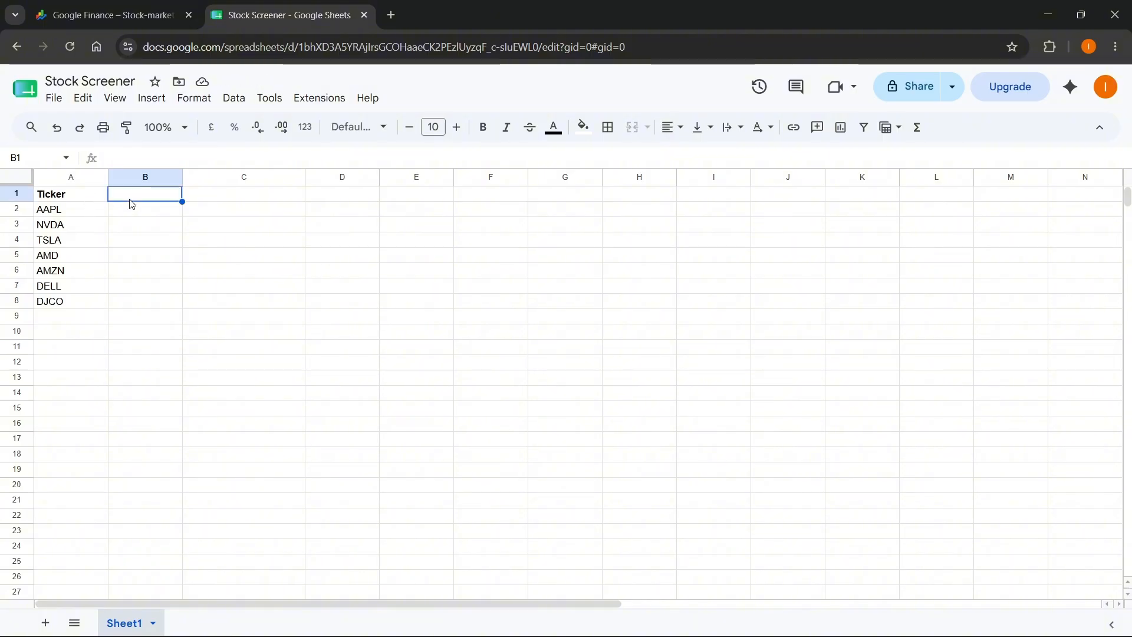
pyautogui.write('Price')
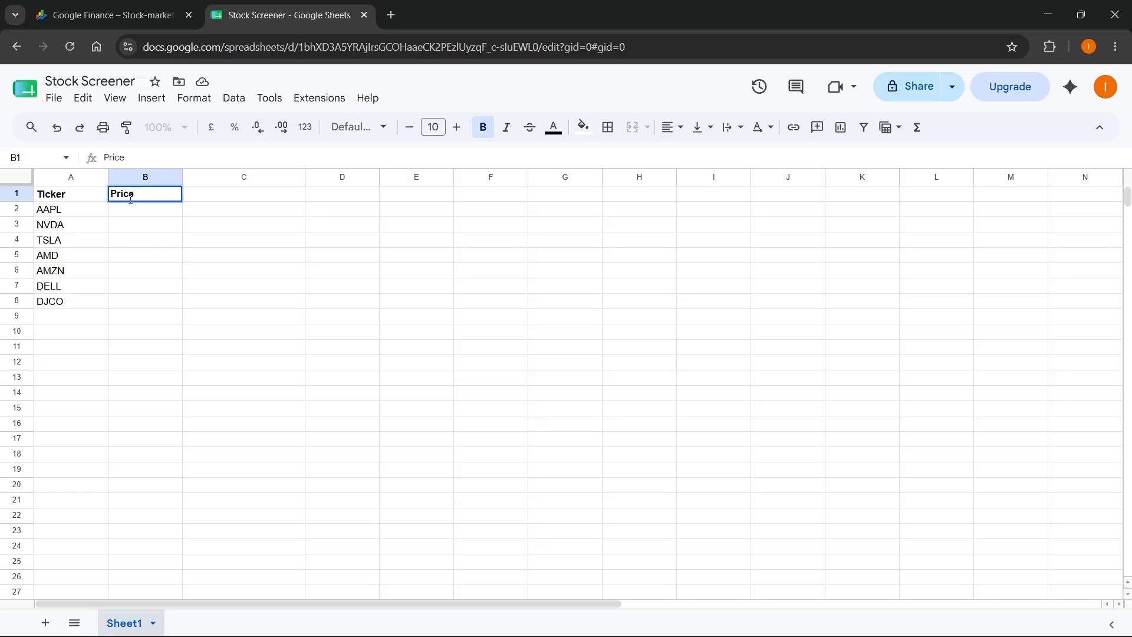
pyautogui.click(140, 240)
pyautogui.moveTo(73, 196); pyautogui.dragTo(572, 190)
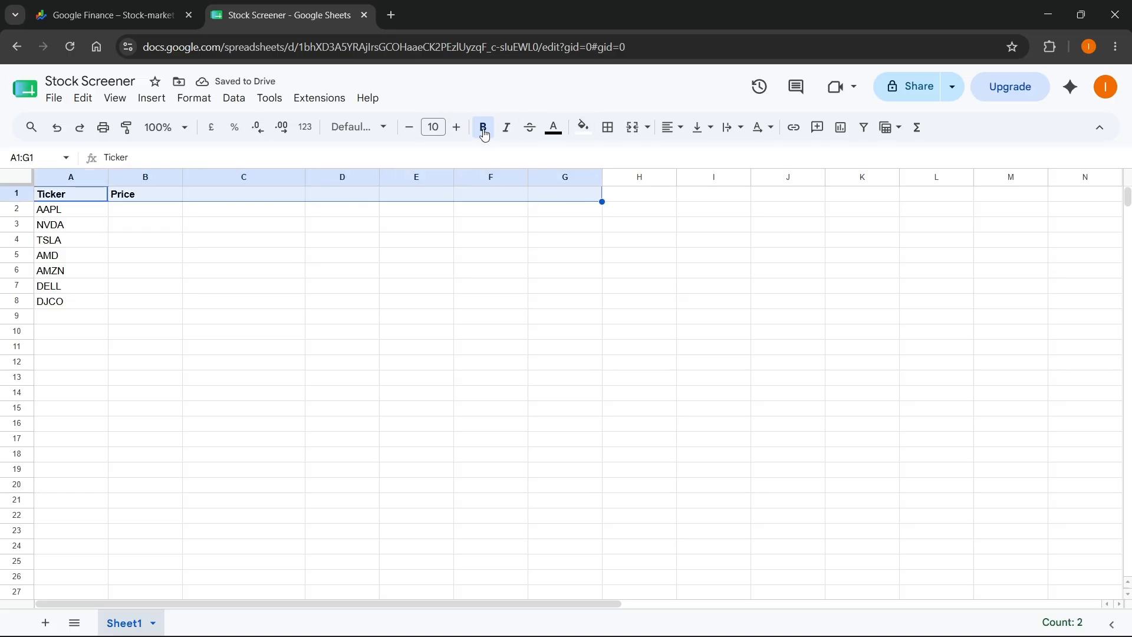
pyautogui.click(480, 255)
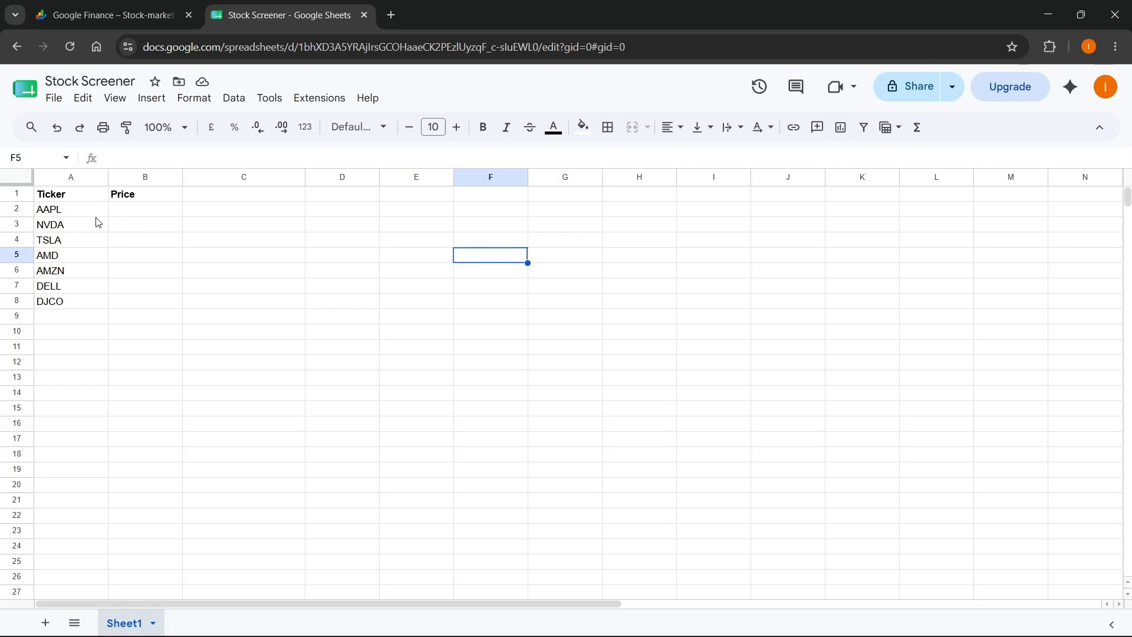
# - Enter the formula =GOOGLEFINANCE(A2) in cell B2 to pull the price of the AAPL ticker
pyautogui.click(126, 210)
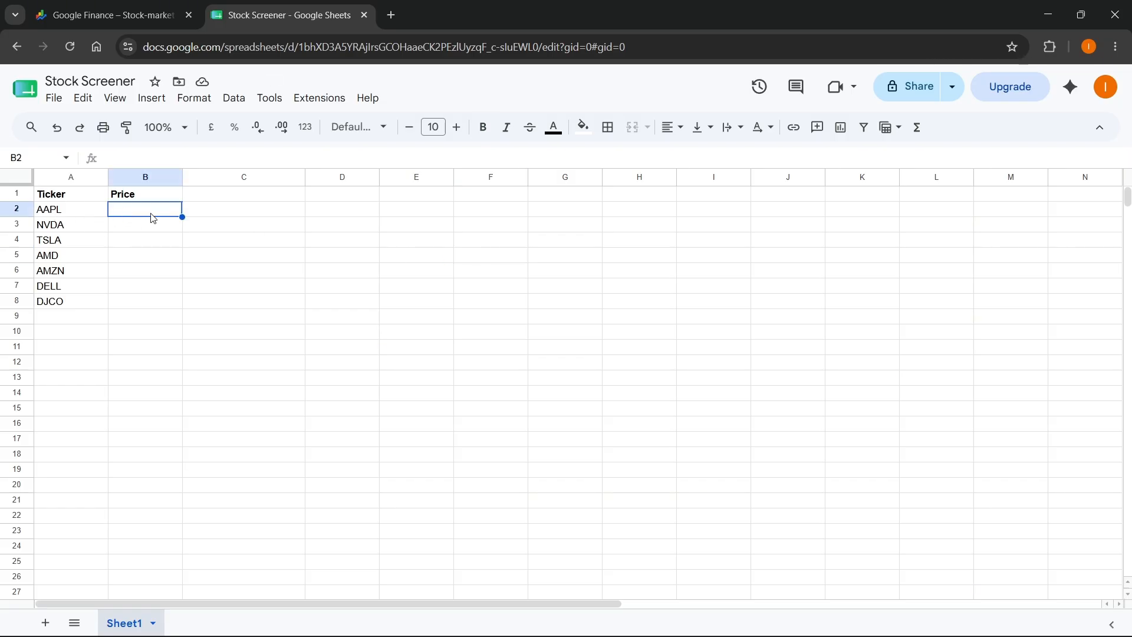
pyautogui.write('=GOOGLE')
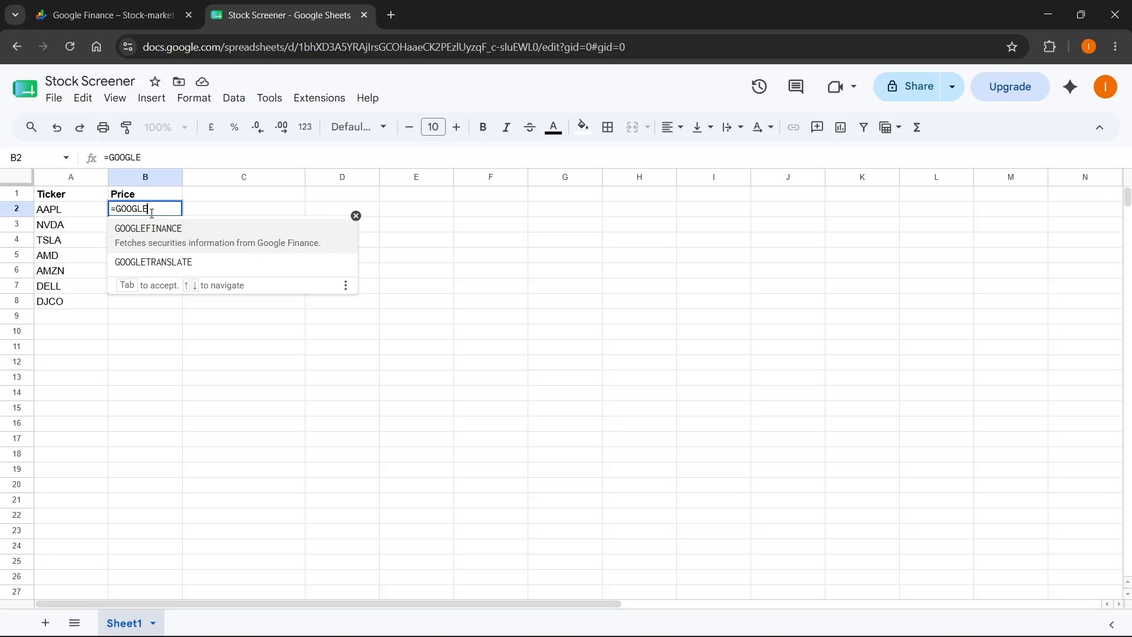
pyautogui.click(169, 243)
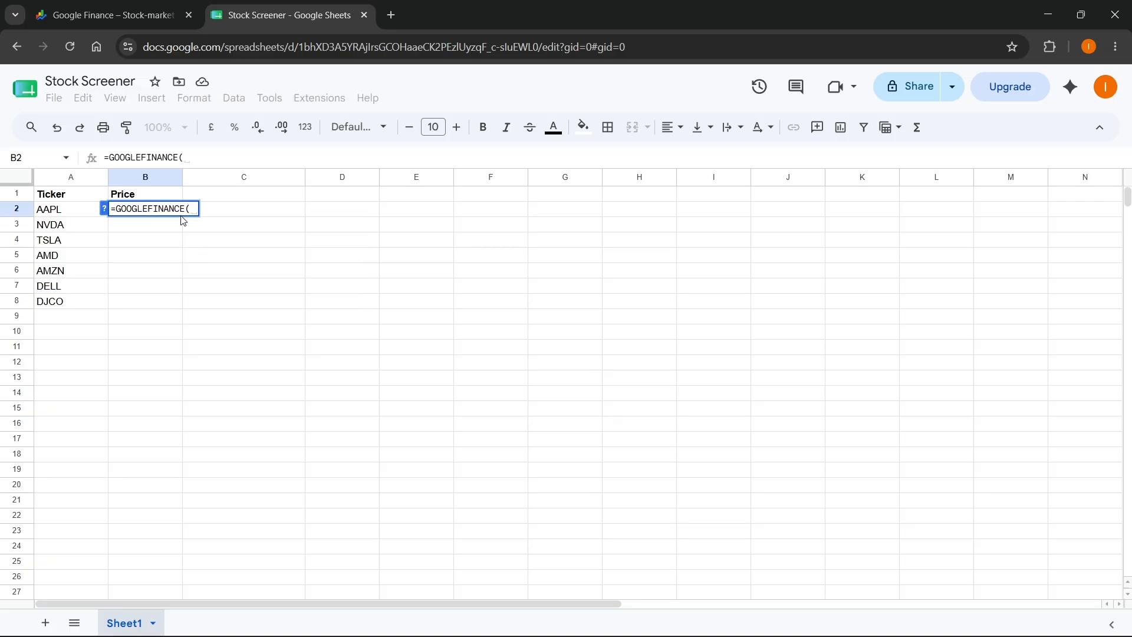
pyautogui.click(55, 213)
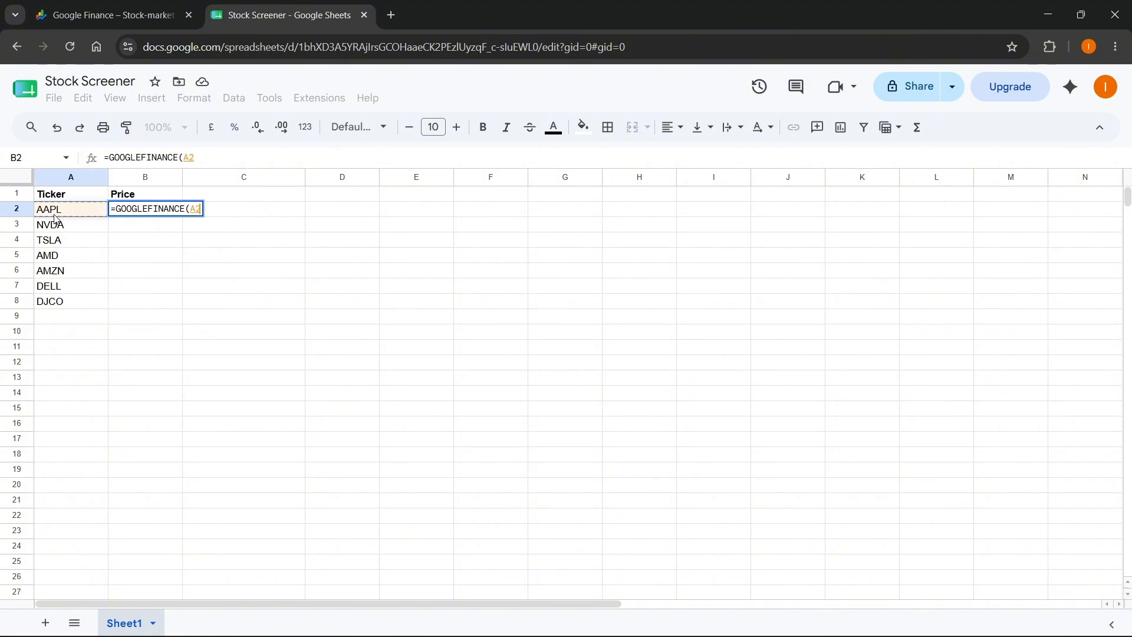
pyautogui.write(')')
pyautogui.press('Return')
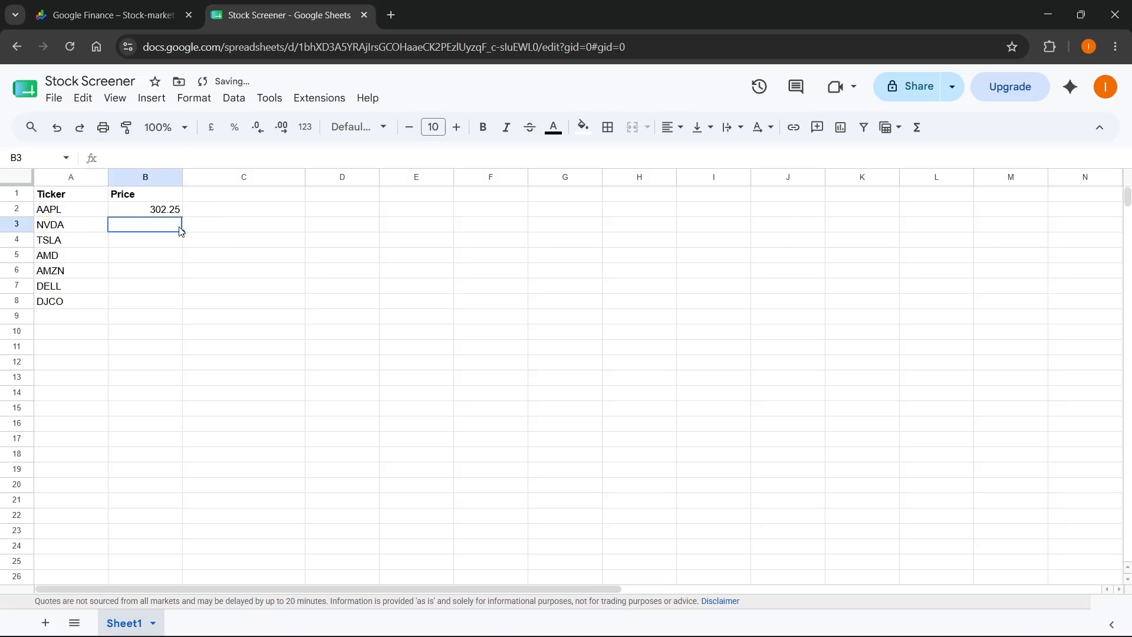
# - Fill the price formula from B2 down through B8 for the remaining tickers
pyautogui.press('Up')
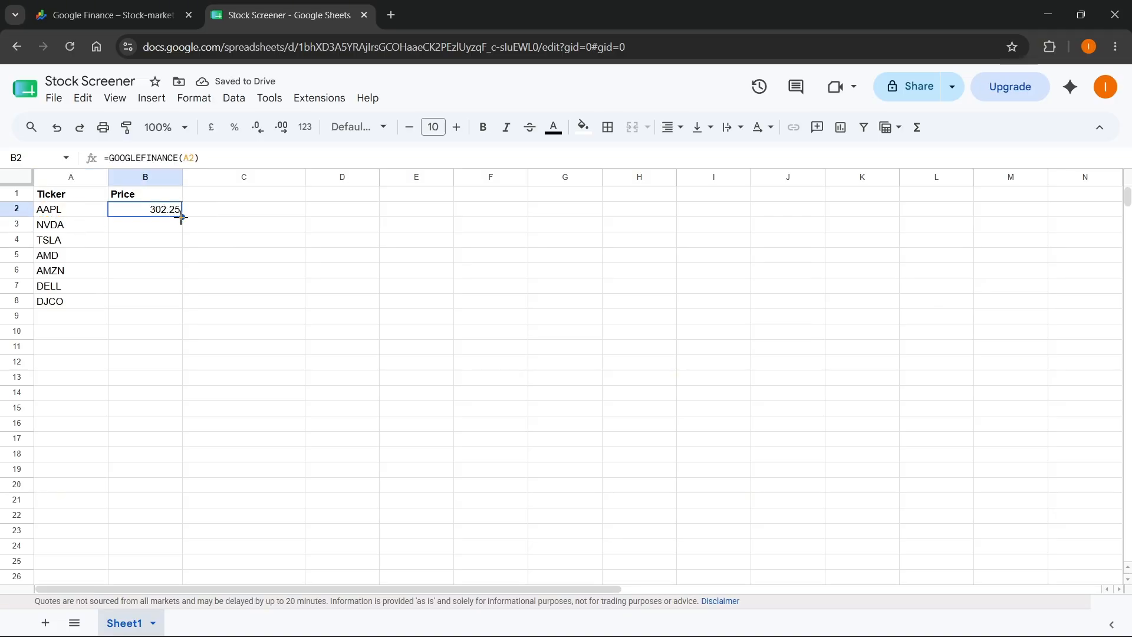
pyautogui.moveTo(181, 217); pyautogui.dragTo(177, 304)
pyautogui.click(175, 332)
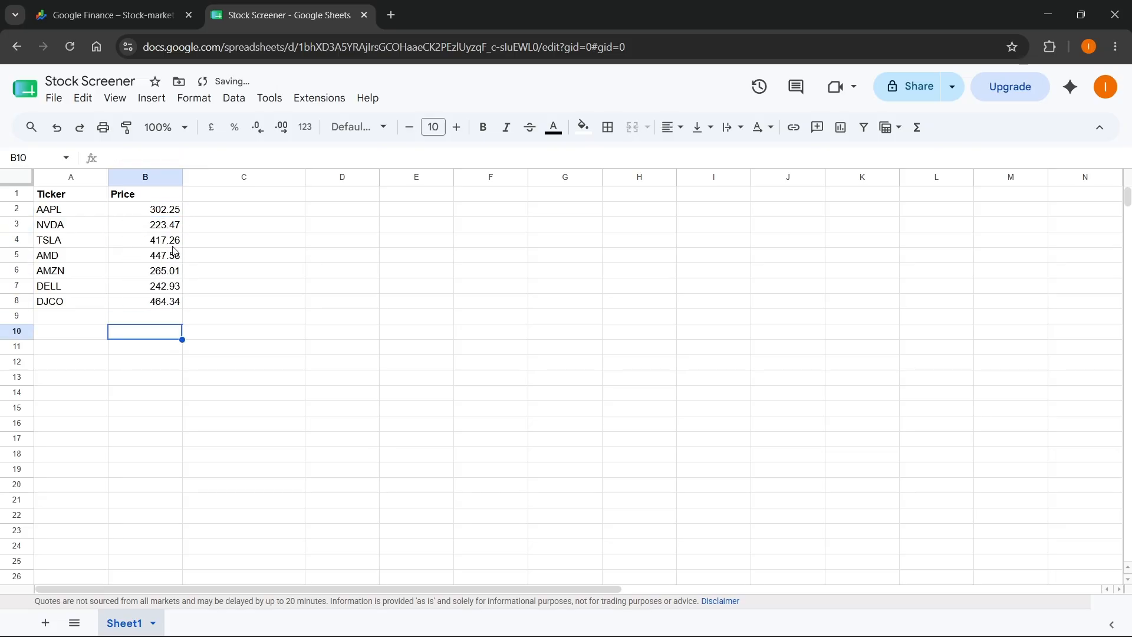
# - Enter the bold header Market Cap in cell C1
pyautogui.click(199, 198)
pyautogui.hotkey('ctrl', 'b')
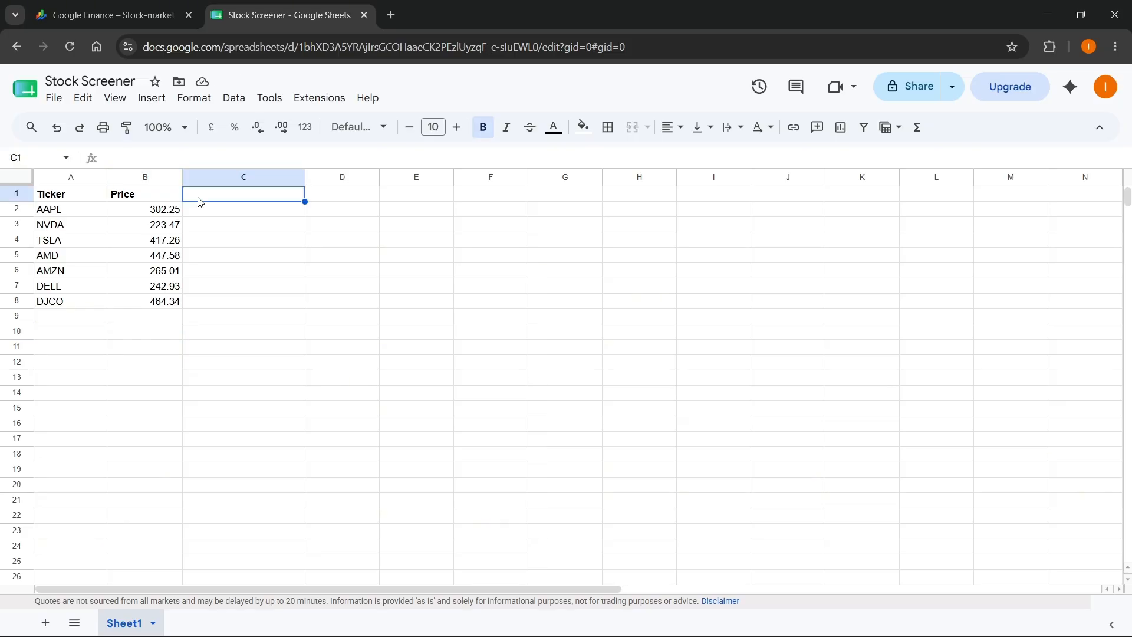
pyautogui.write('Market Cap')
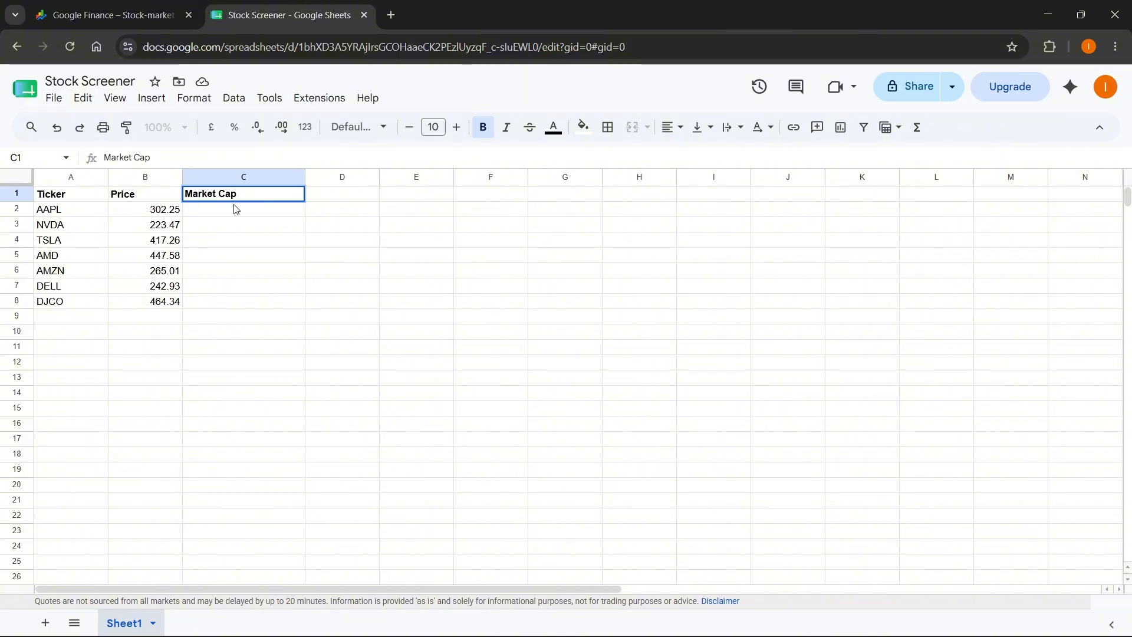
pyautogui.press('Return')
# - Enter the formula =GOOGLEFINANCE(A2, "marketcap") in cell C2
pyautogui.write('=GOOG')
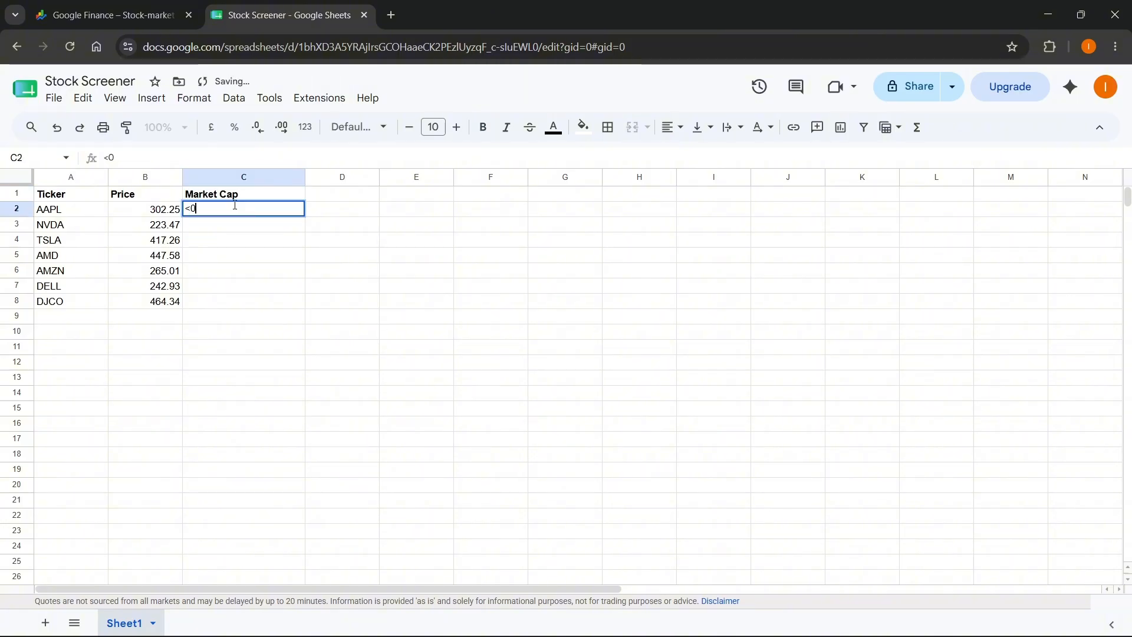
pyautogui.write('LE')
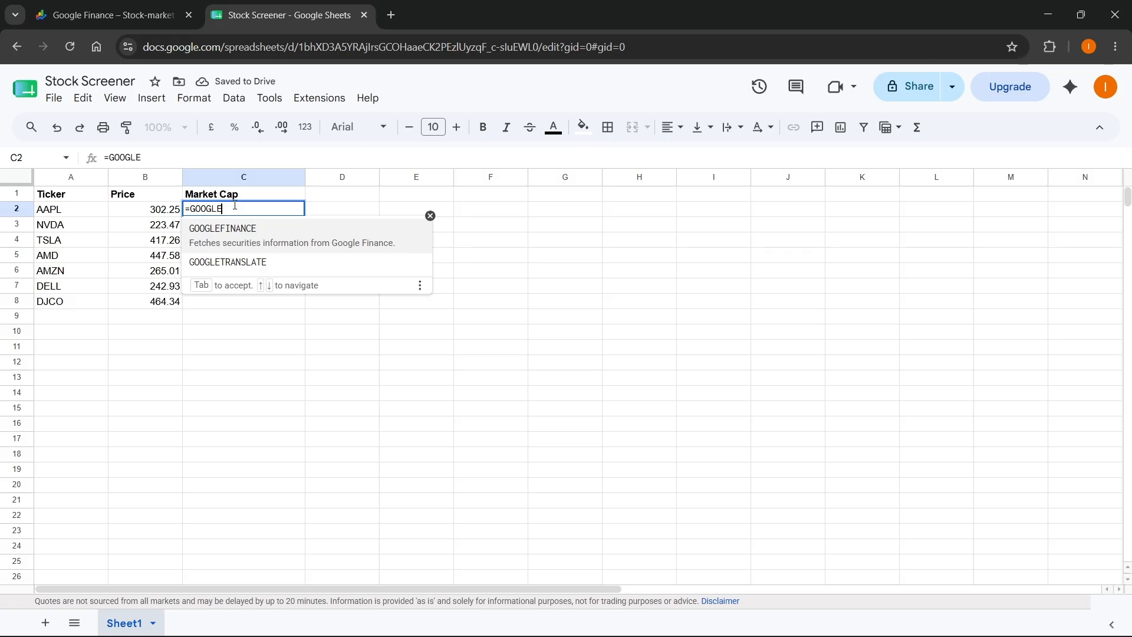
pyautogui.click(246, 233)
pyautogui.click(61, 211)
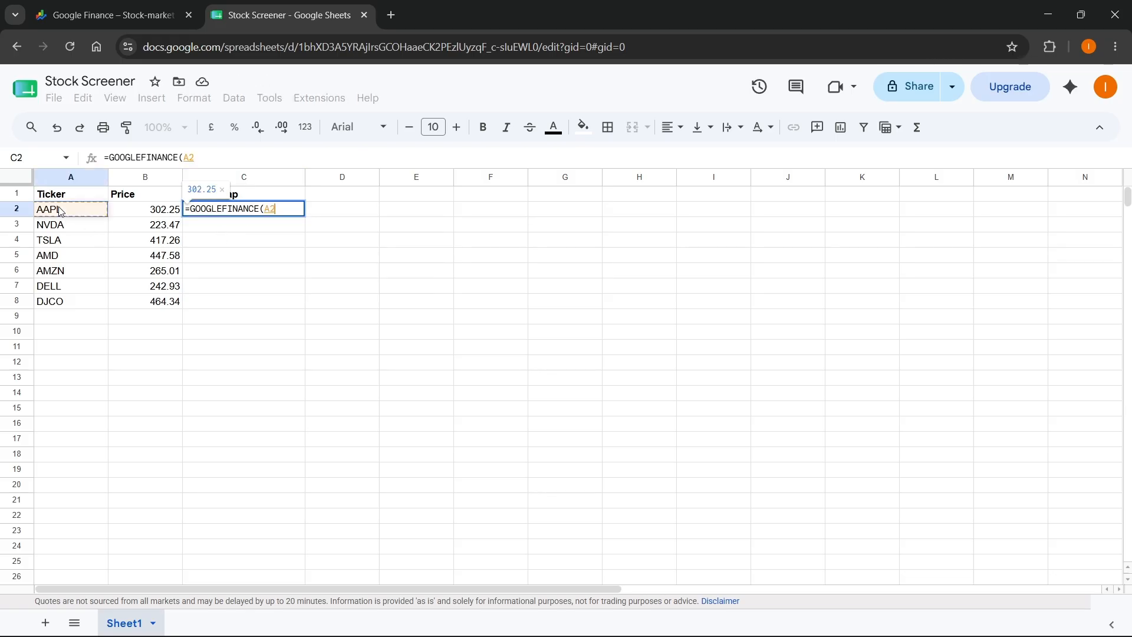
pyautogui.write(', "')
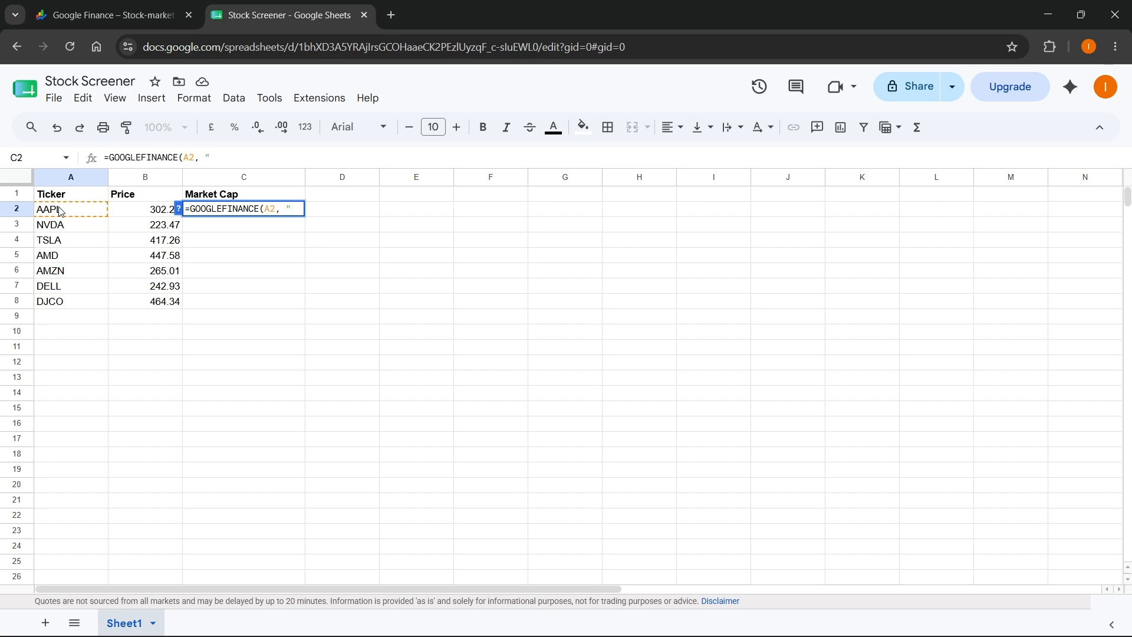
pyautogui.write('marketcap"')
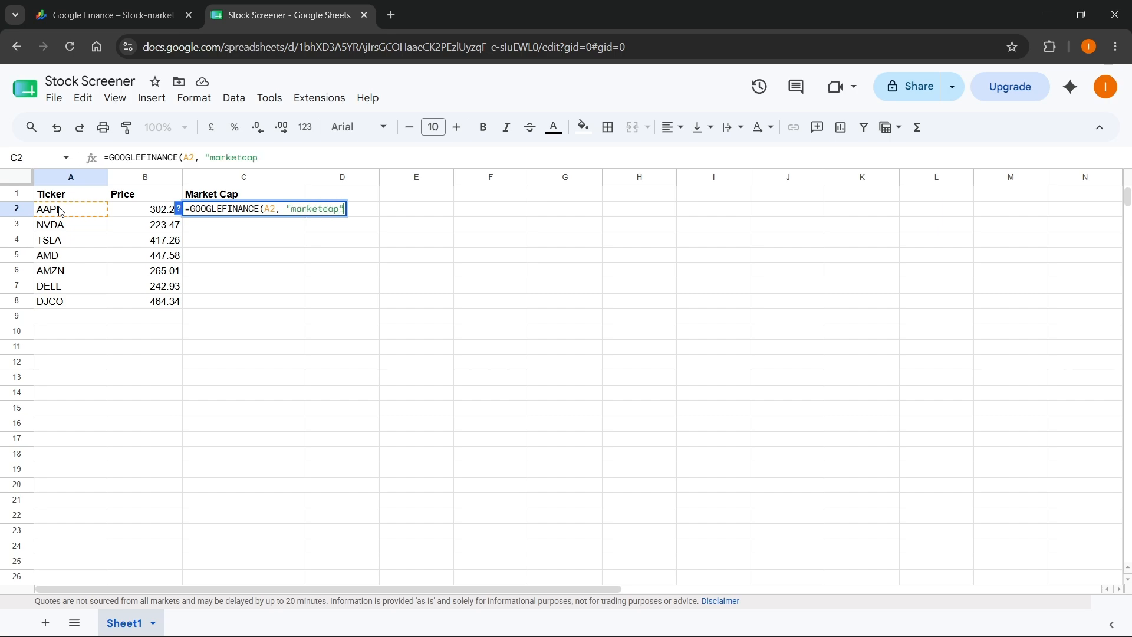
pyautogui.write(')')
pyautogui.press('Return')
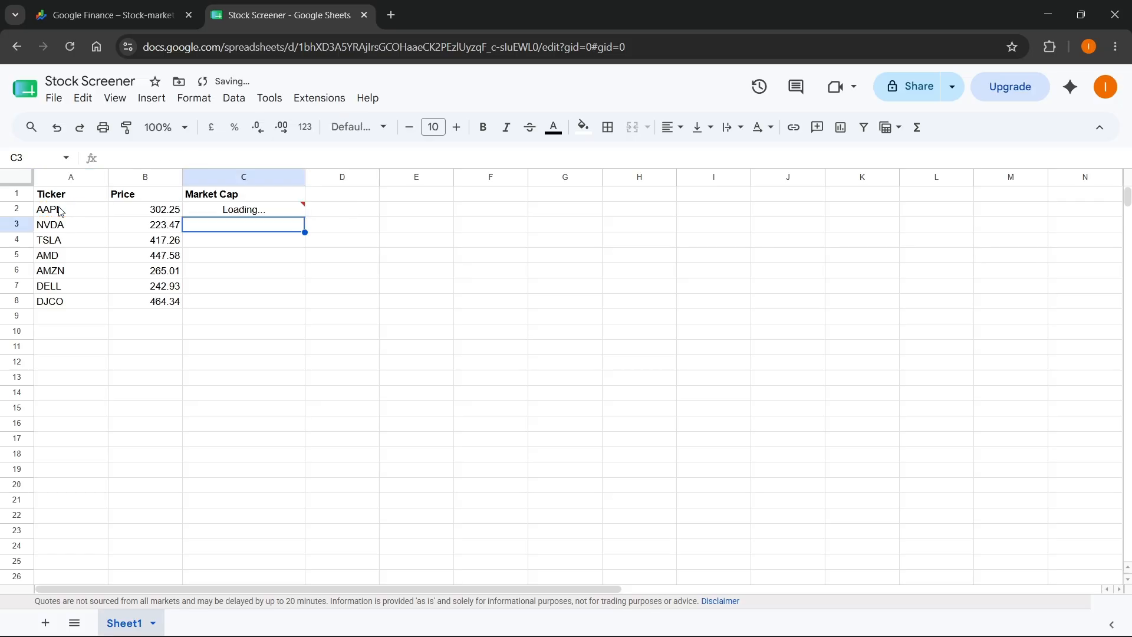
# - Fill the market cap formula from C2 down through C8 for the remaining tickers
pyautogui.click(267, 214)
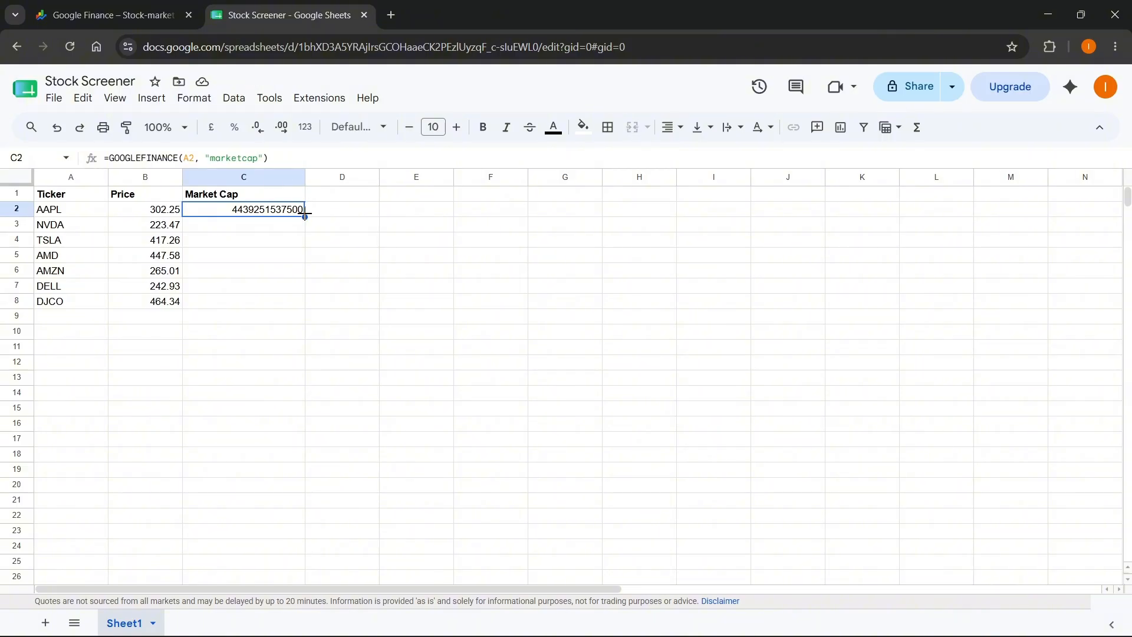
pyautogui.moveTo(305, 213); pyautogui.dragTo(301, 302)
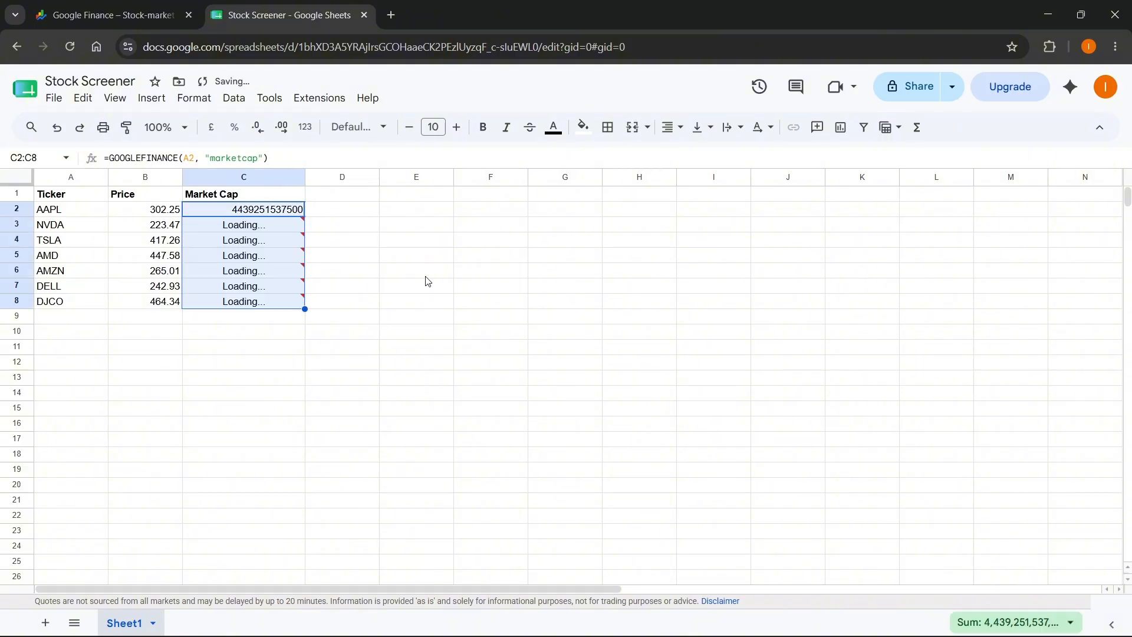
pyautogui.click(331, 296)
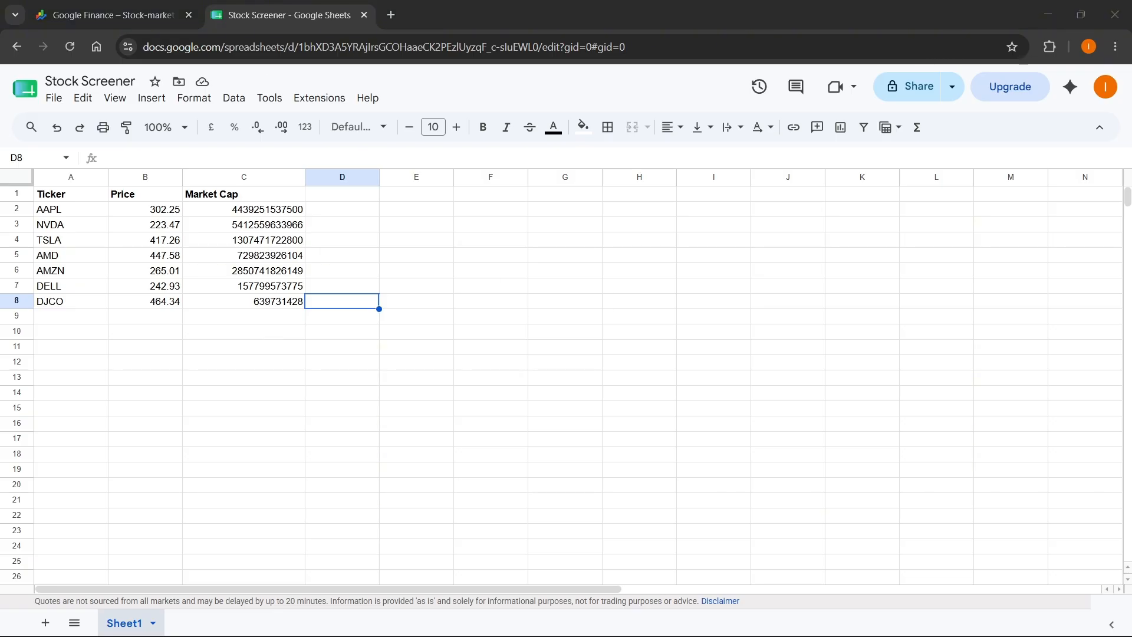
# - Enter the header P/E Ratio in cell D1
pyautogui.click(338, 196)
pyautogui.write('P')
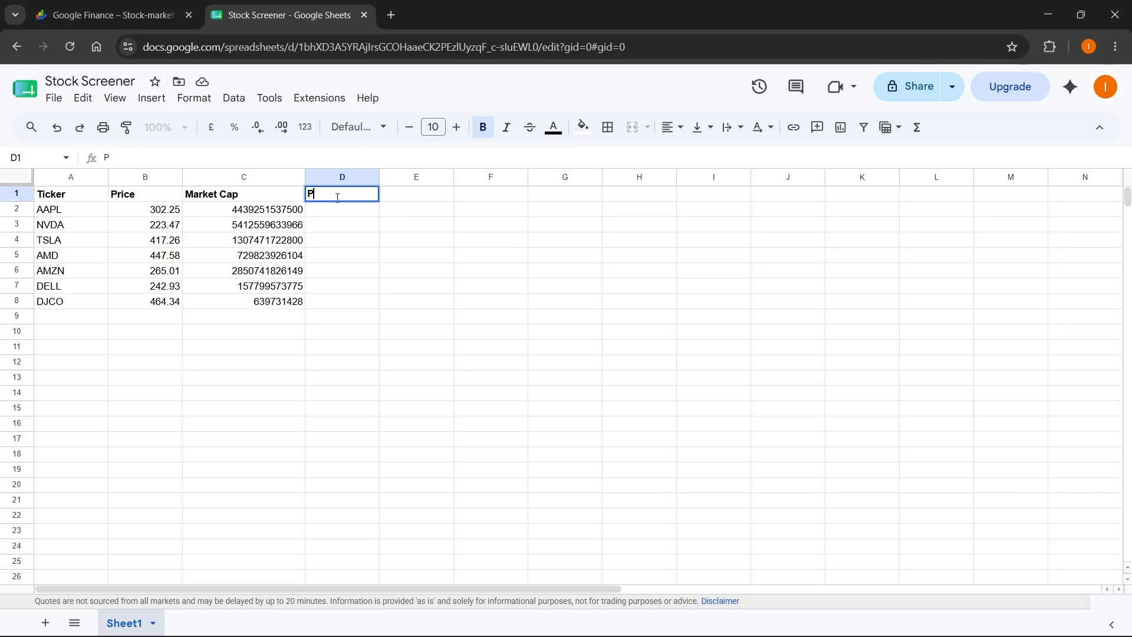
pyautogui.write('/E Ratio')
pyautogui.press('Return')
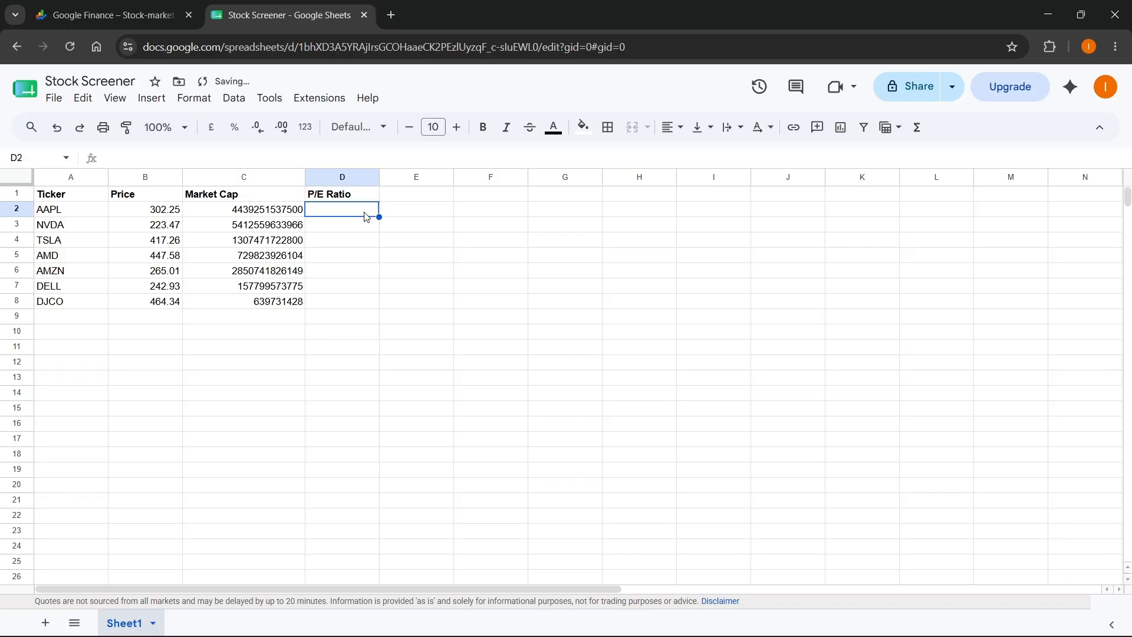
# - Enter the formula =GOOGLEFINANCE(A2, "pe") in cell D2
pyautogui.write('=GOOGL')
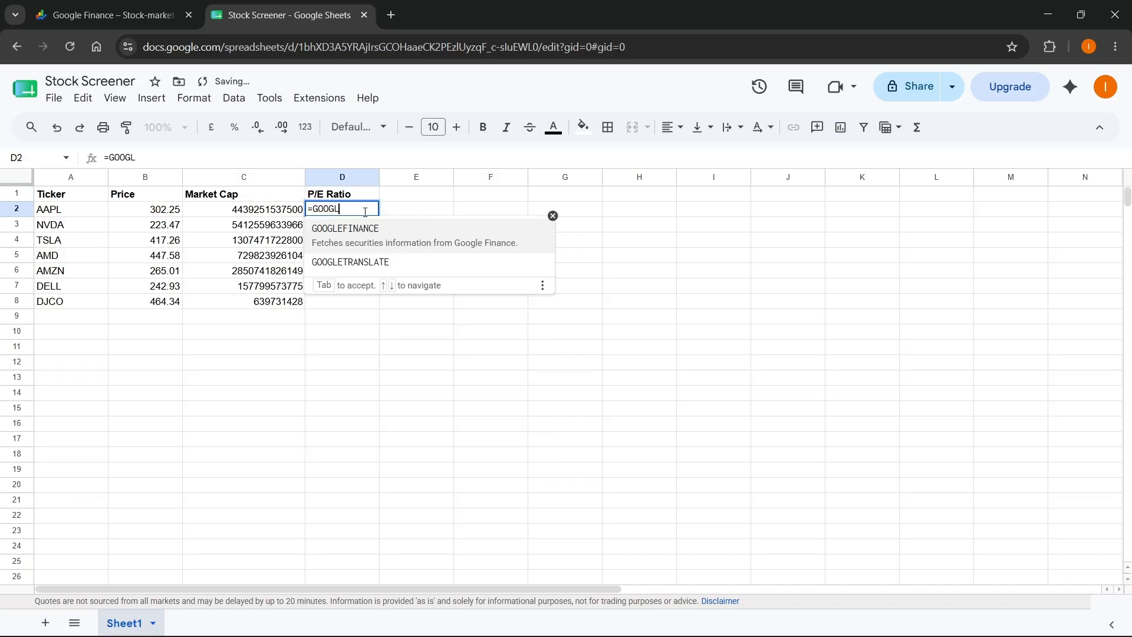
pyautogui.click(377, 228)
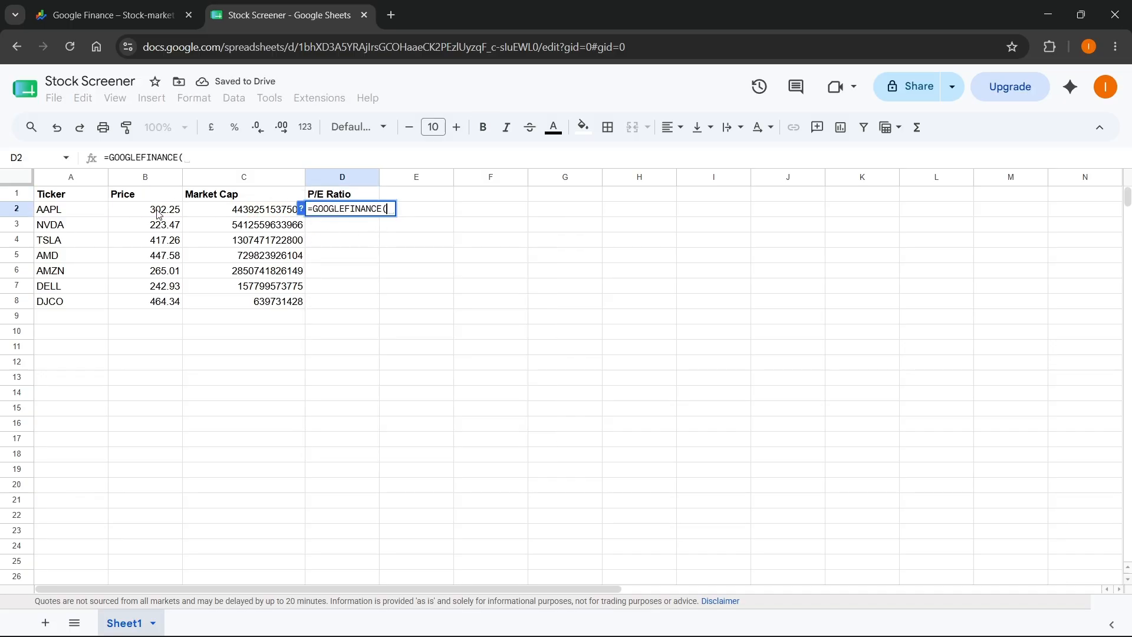
pyautogui.click(69, 215)
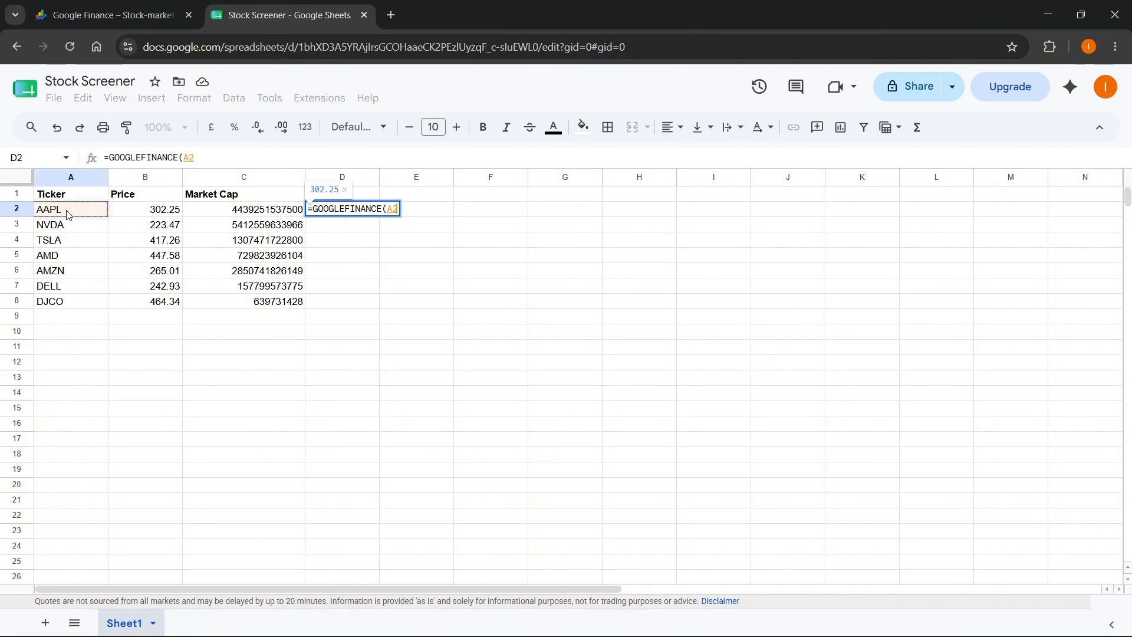
pyautogui.write(', "pe')
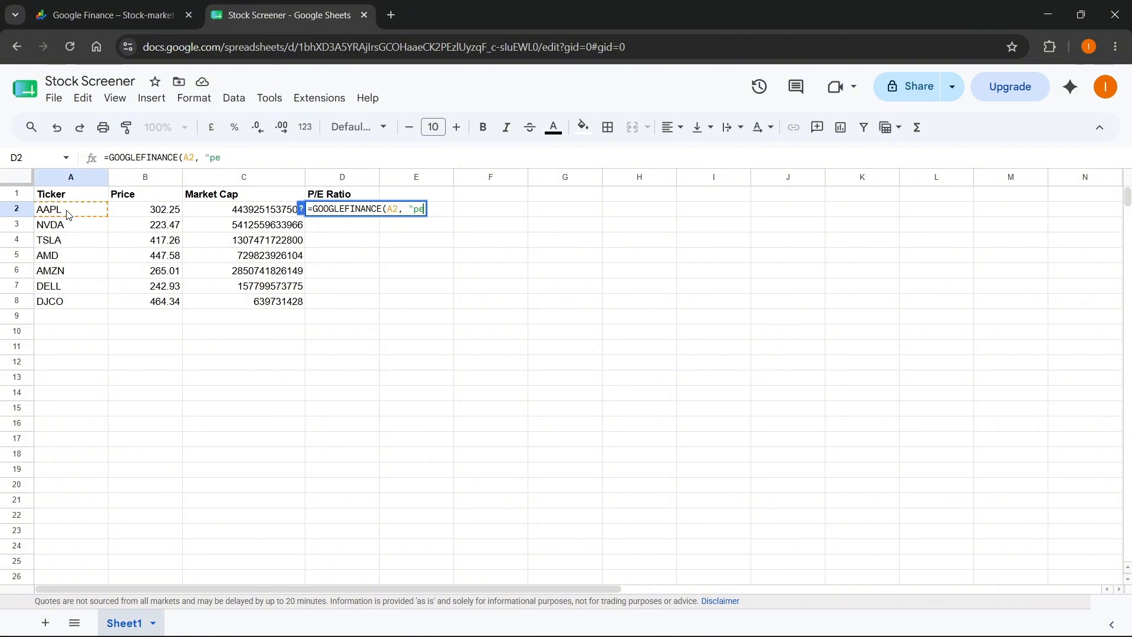
pyautogui.write('")')
pyautogui.press('Return')
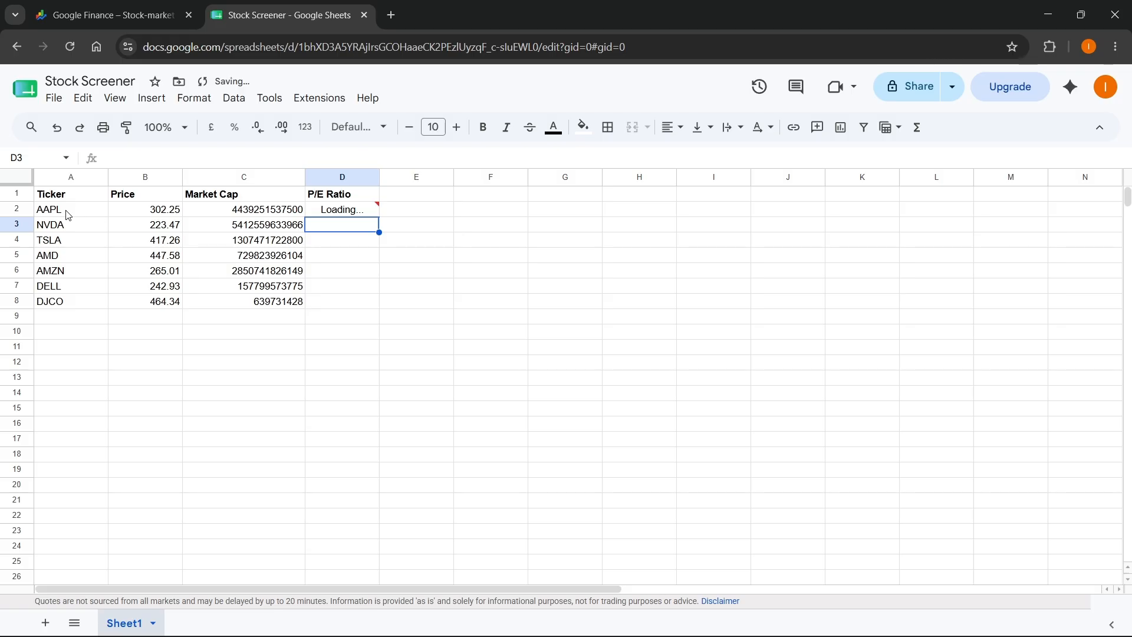
# - Fill the P/E ratio formula from D2 down through D8 for the remaining tickers
pyautogui.click(355, 213)
pyautogui.moveTo(379, 217); pyautogui.dragTo(373, 303)
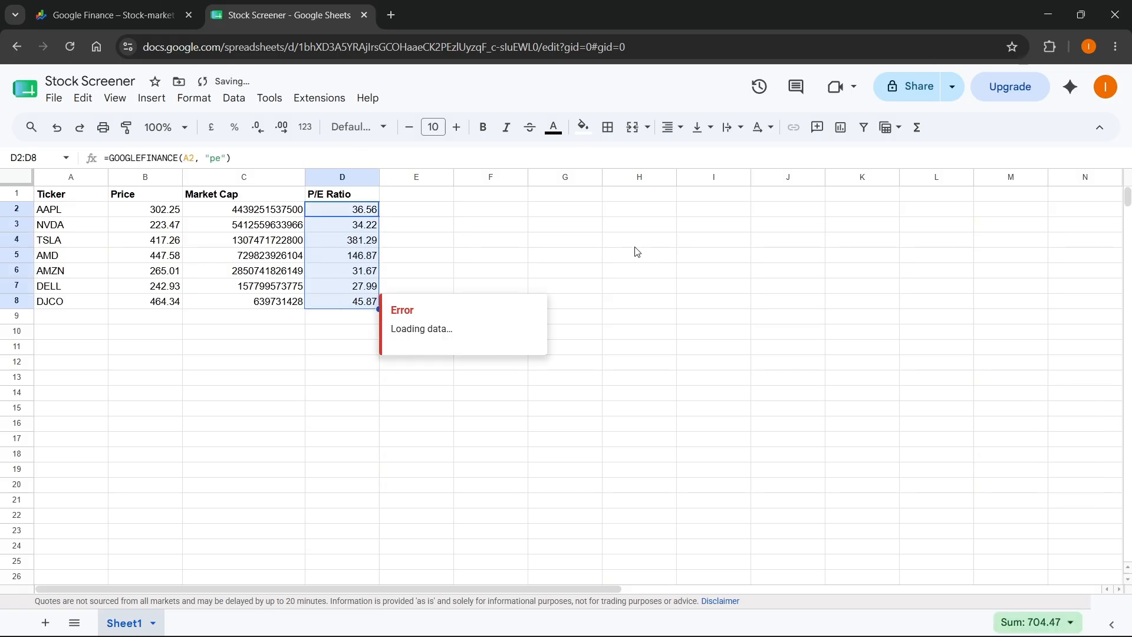
pyautogui.click(688, 213)
# - Enter the bold header EPS in cell E1
pyautogui.click(404, 199)
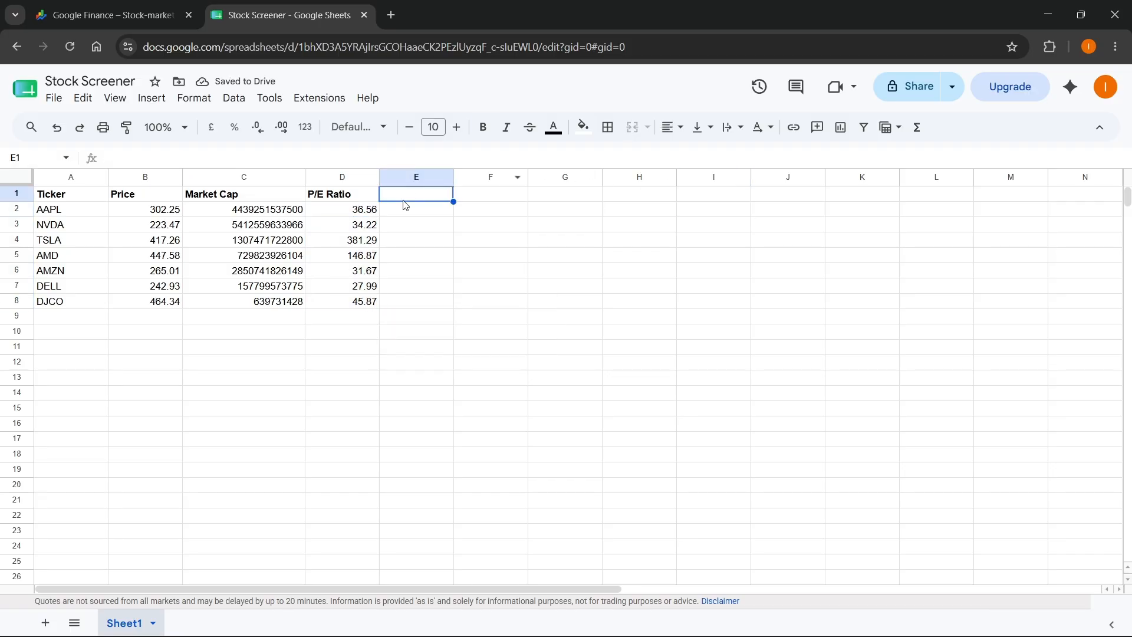
pyautogui.hotkey('ctrl', 'b')
pyautogui.write('EPS')
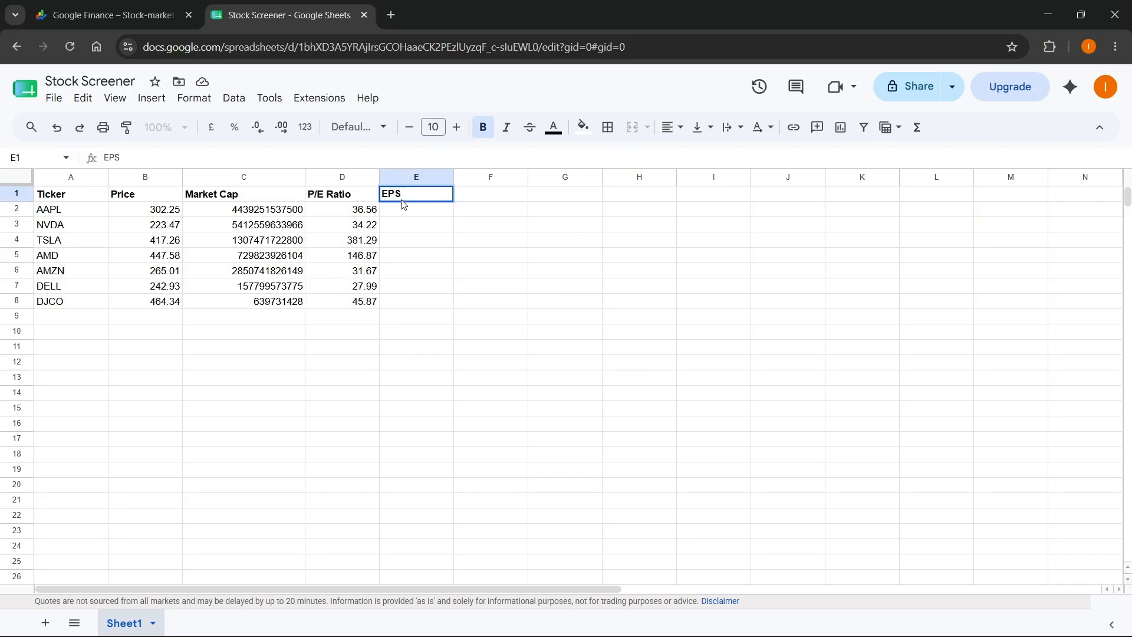
pyautogui.press('Return')
# - Enter the formula =GOOGLEFINANCE(A2, "eps") in cell E2
pyautogui.write('=')
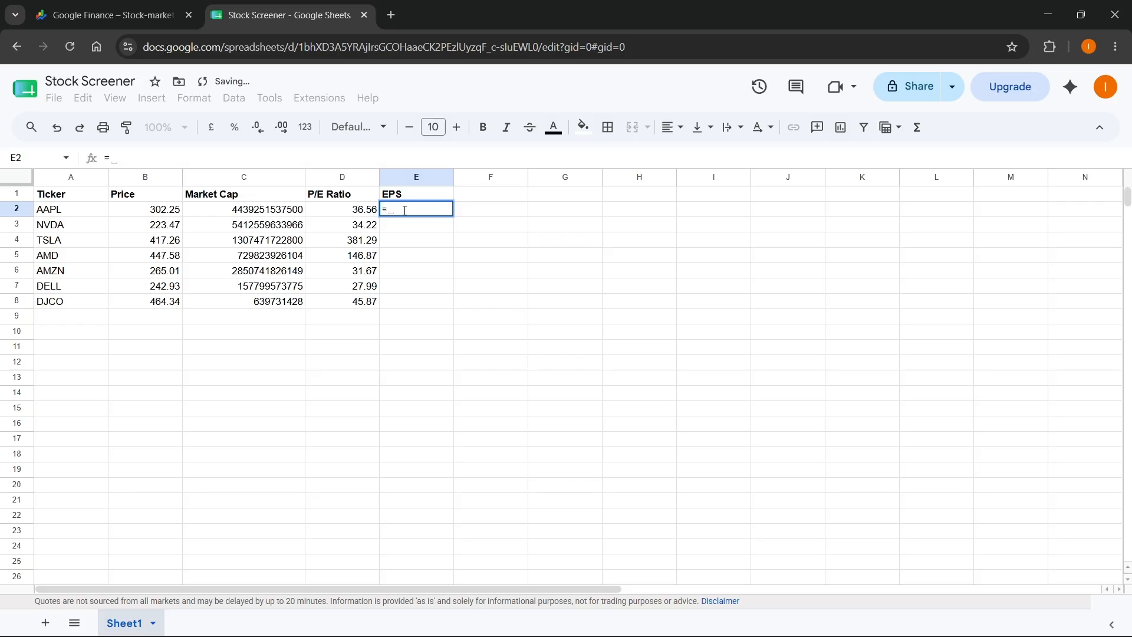
pyautogui.write('GOOGLE')
pyautogui.click(421, 236)
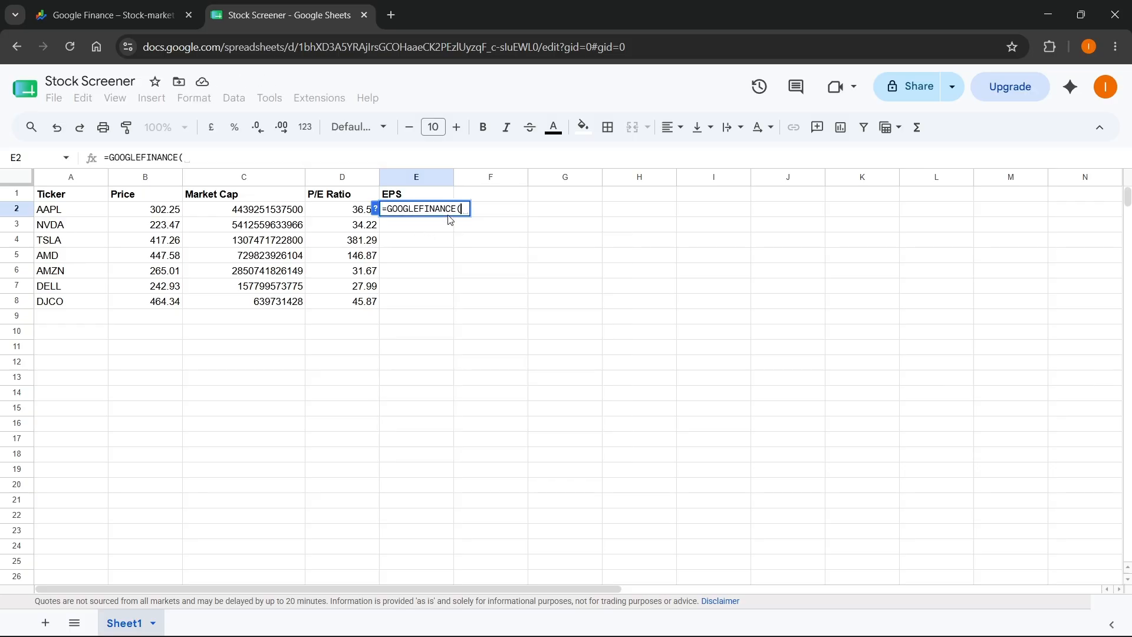
pyautogui.click(82, 214)
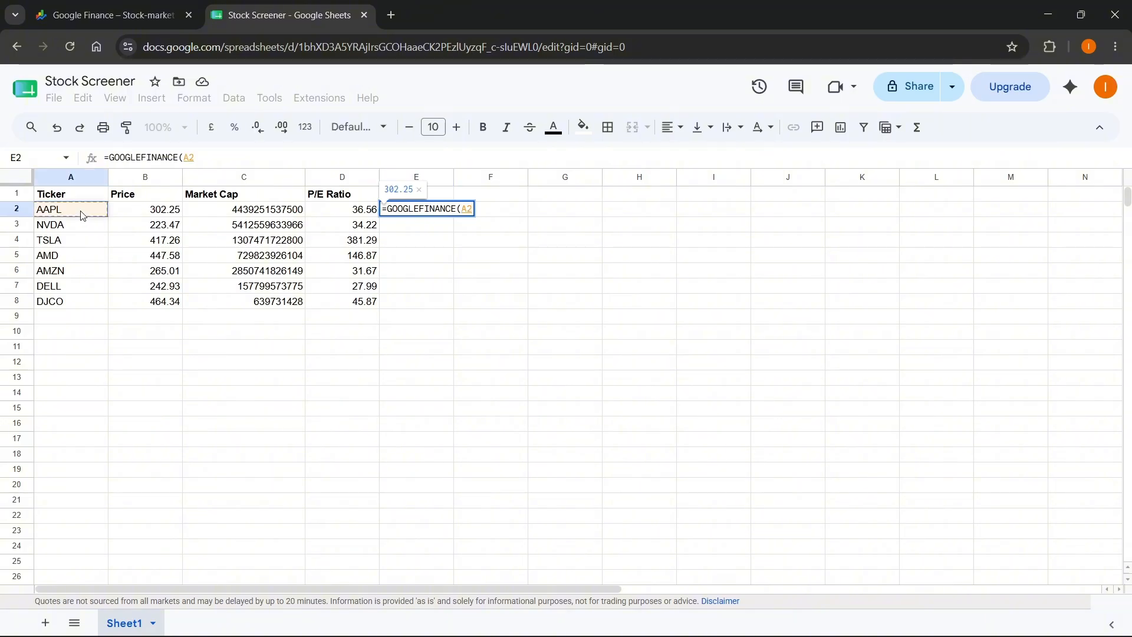
pyautogui.write(', "eps"')
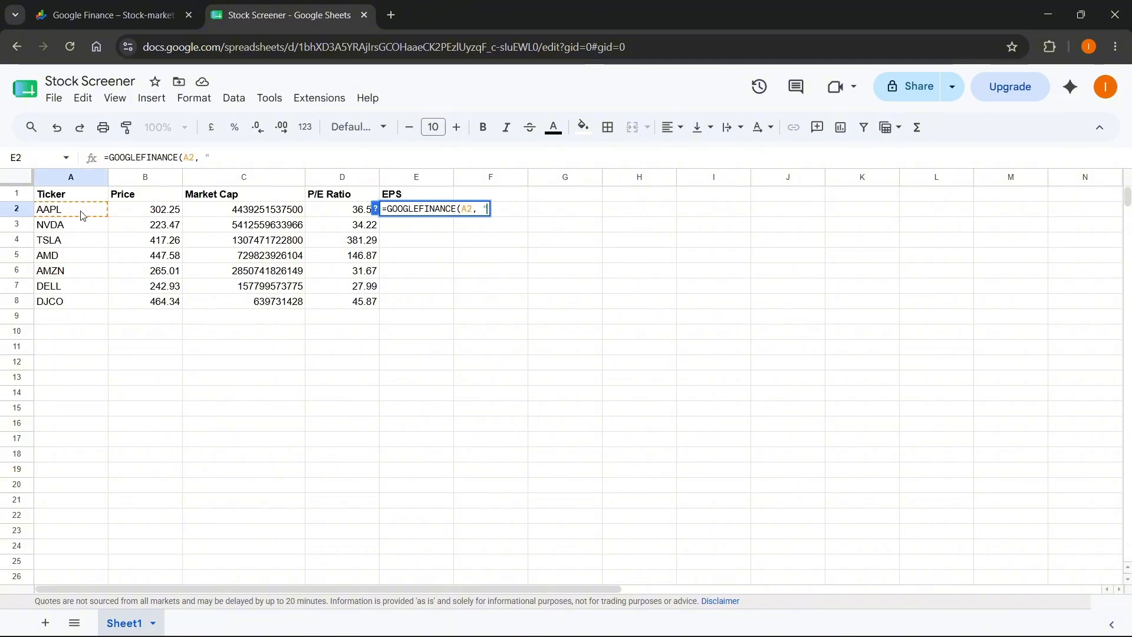
pyautogui.write(')')
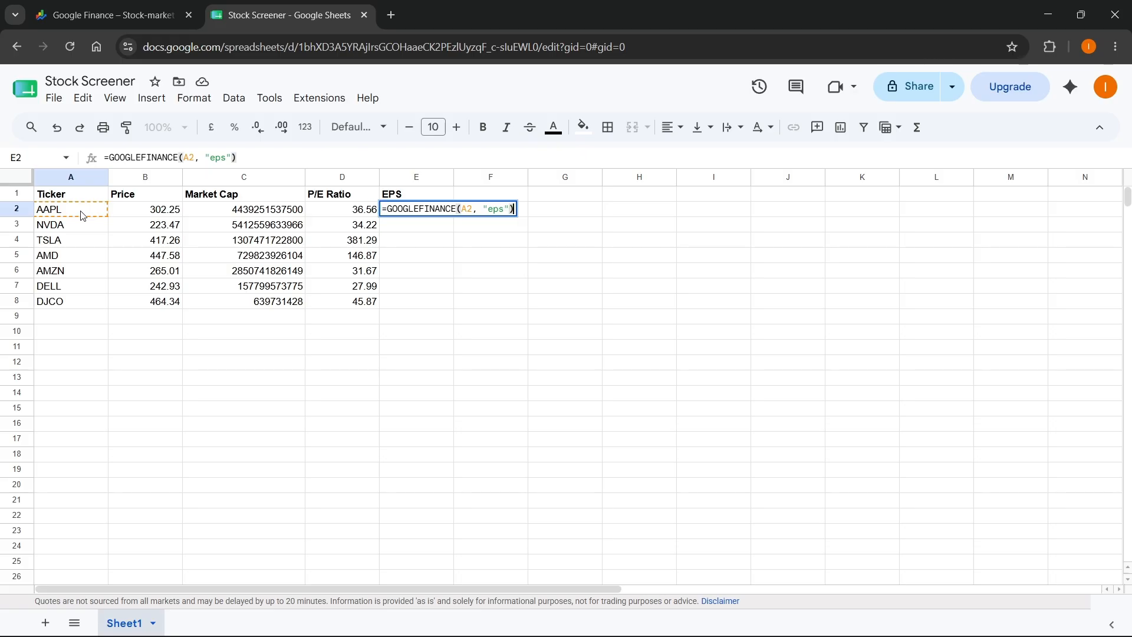
pyautogui.press('Return')
# - Fill the EPS formula from E2 down through E8 for the remaining tickers
pyautogui.click(446, 211)
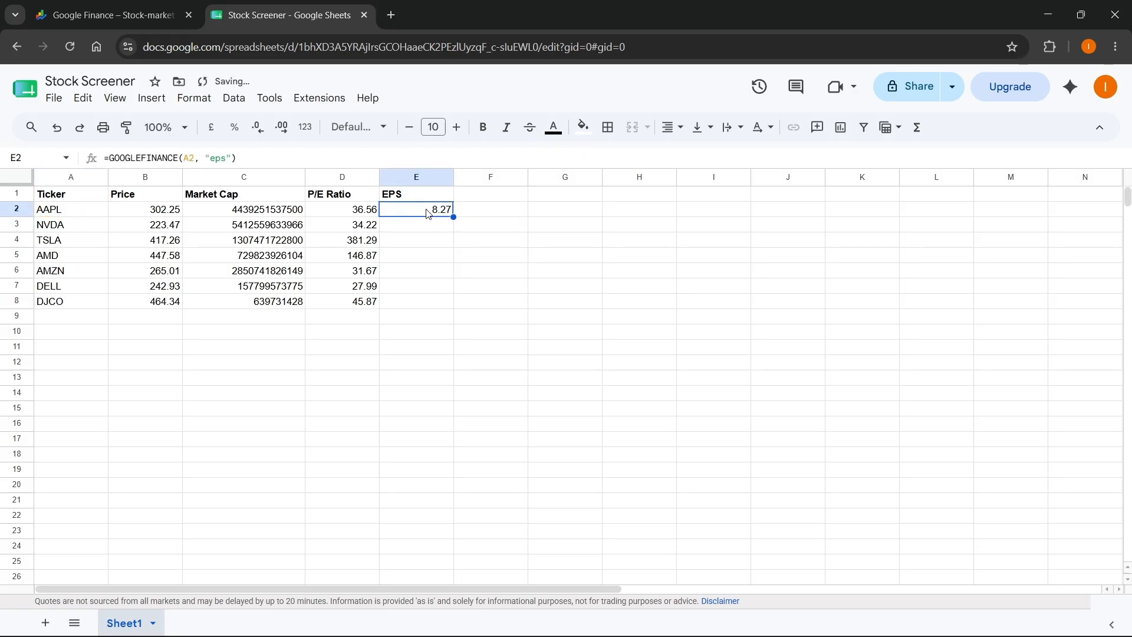
pyautogui.moveTo(450, 212); pyautogui.dragTo(452, 305)
pyautogui.click(511, 197)
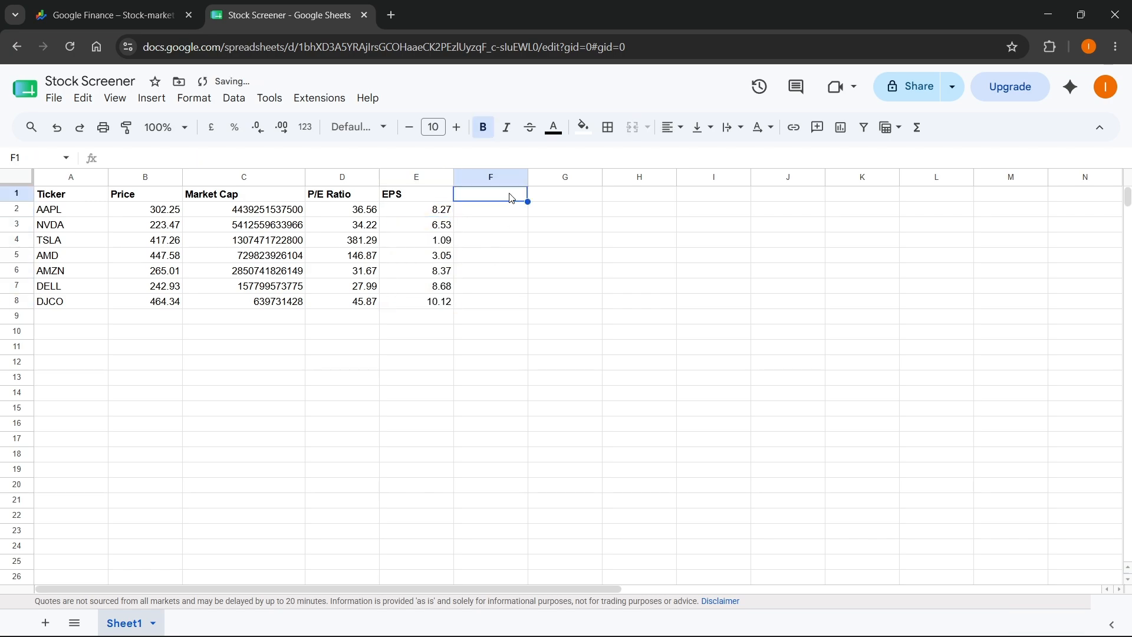
# - Enter the bold header 52-Week High in cell F1
pyautogui.write('52')
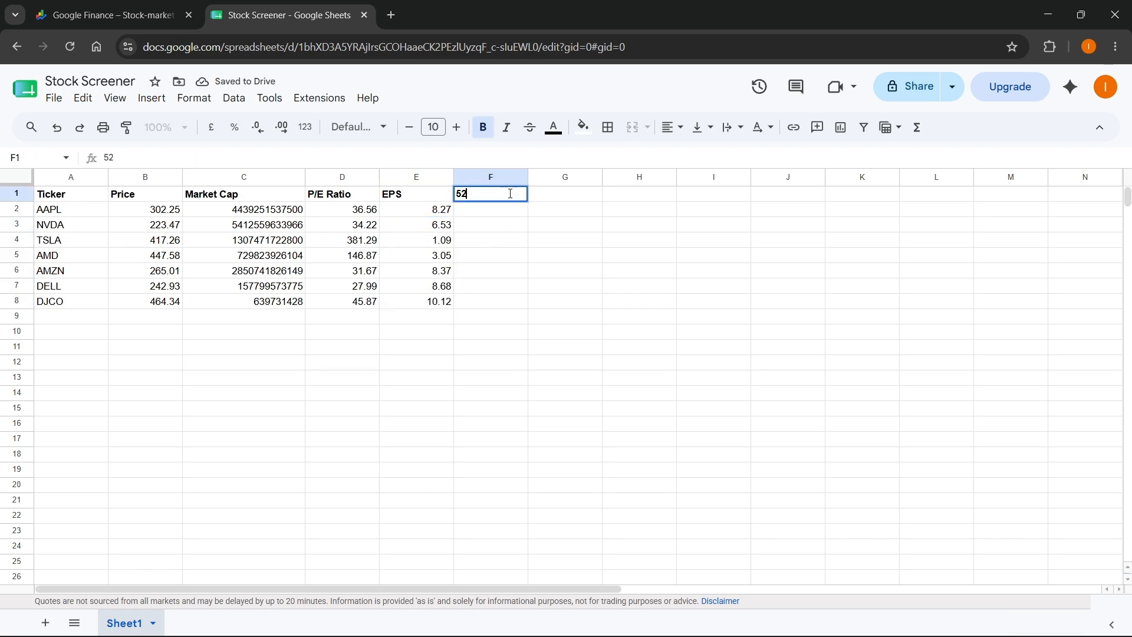
pyautogui.write('-Week H')
pyautogui.write('igh')
# - Enter the formula =GOOGLEFINANCE(A2, "high52") in cell F2, correcting the misplaced closing quotation mark
pyautogui.click(502, 215)
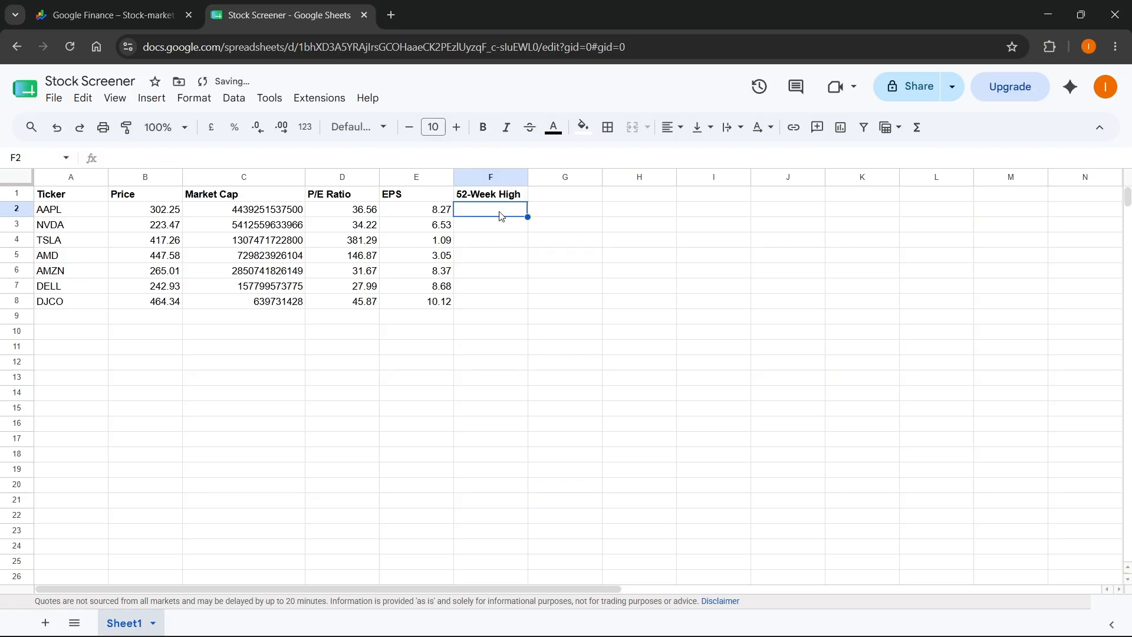
pyautogui.write('=GOO')
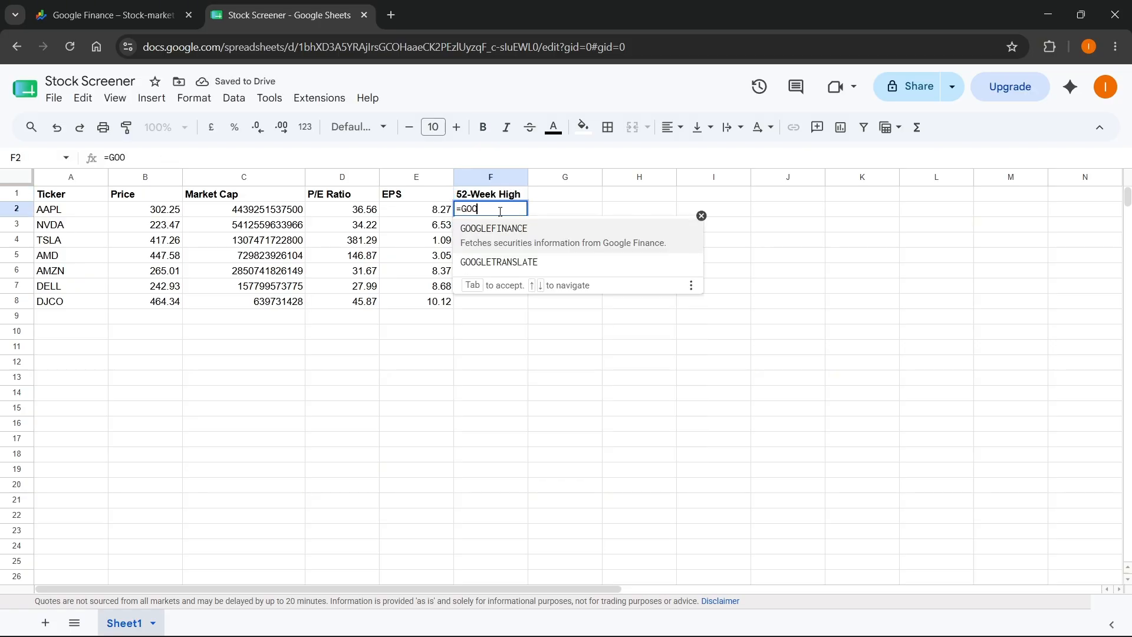
pyautogui.click(513, 236)
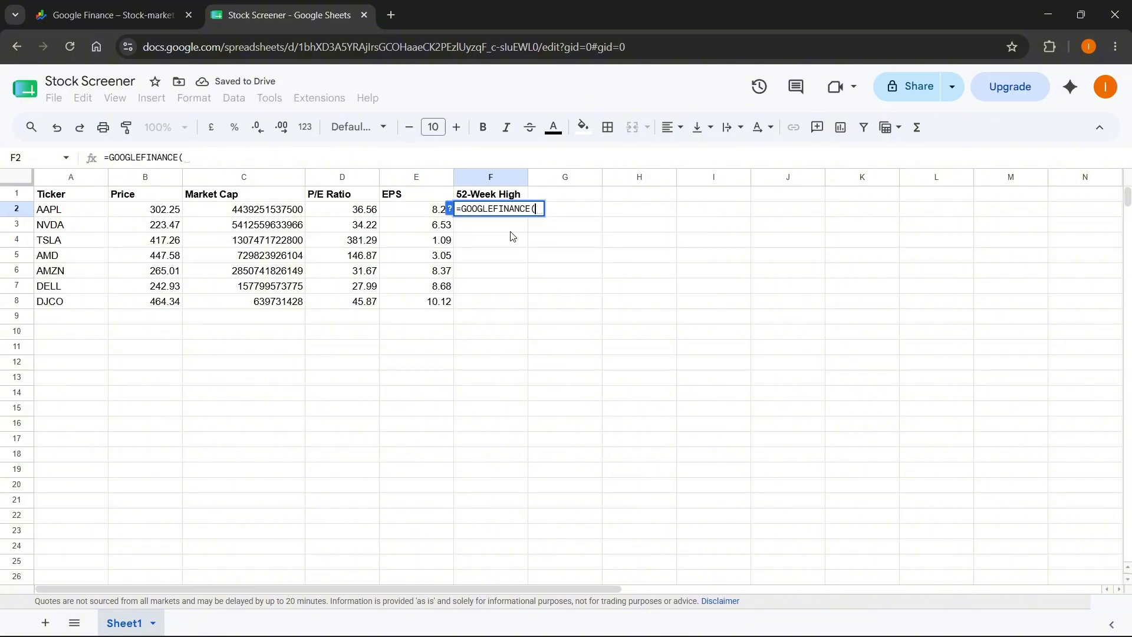
pyautogui.click(65, 200)
pyautogui.click(71, 212)
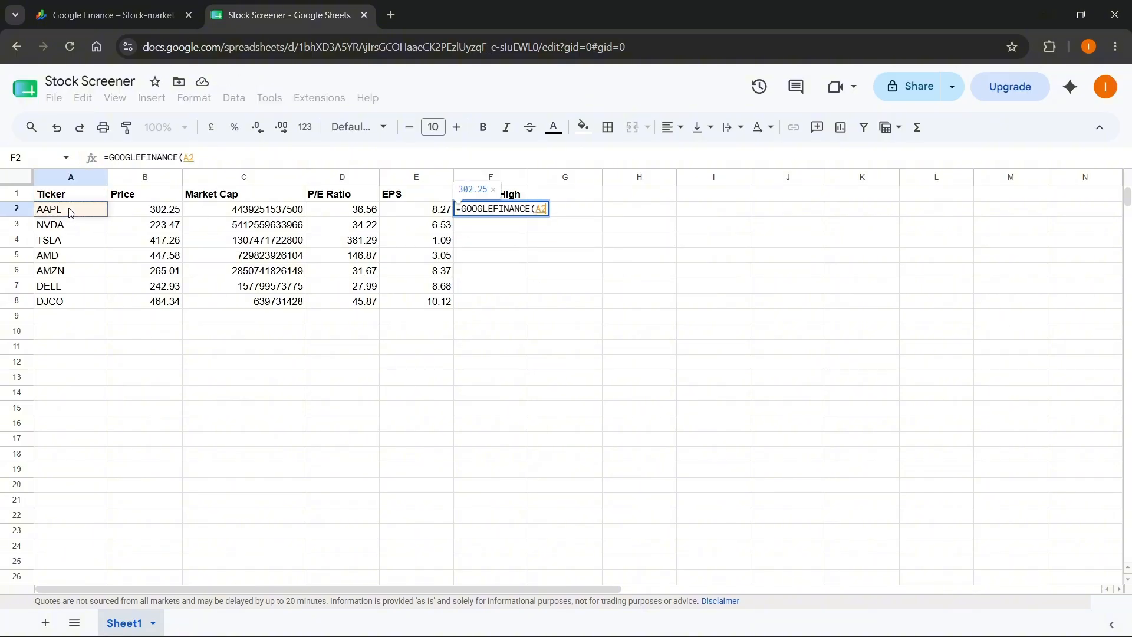
pyautogui.write(', "')
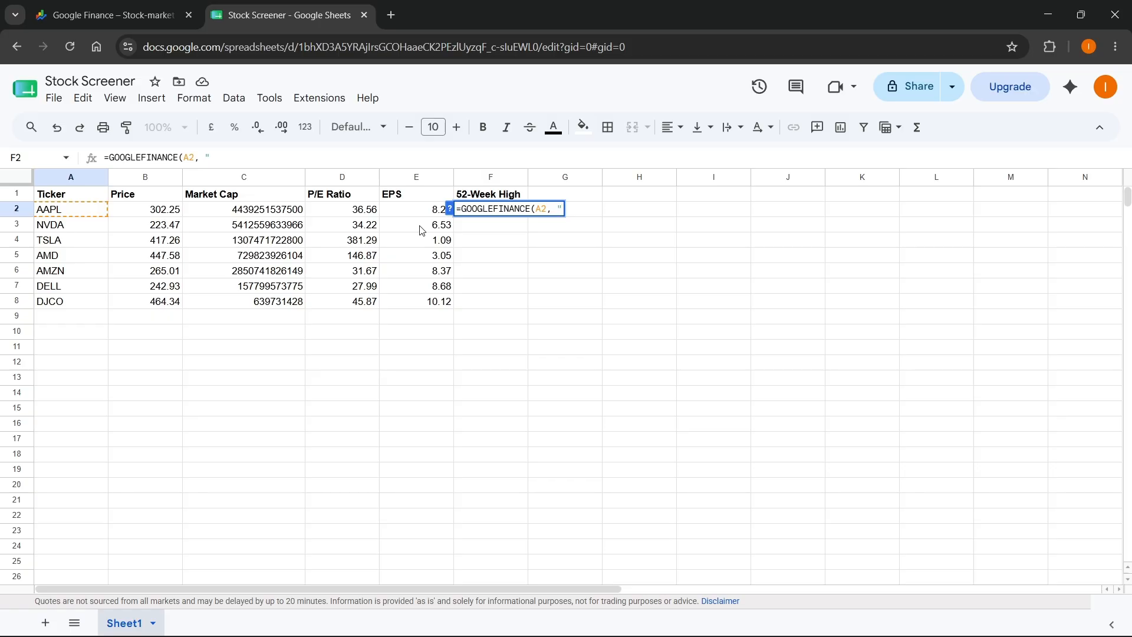
pyautogui.write('high52)')
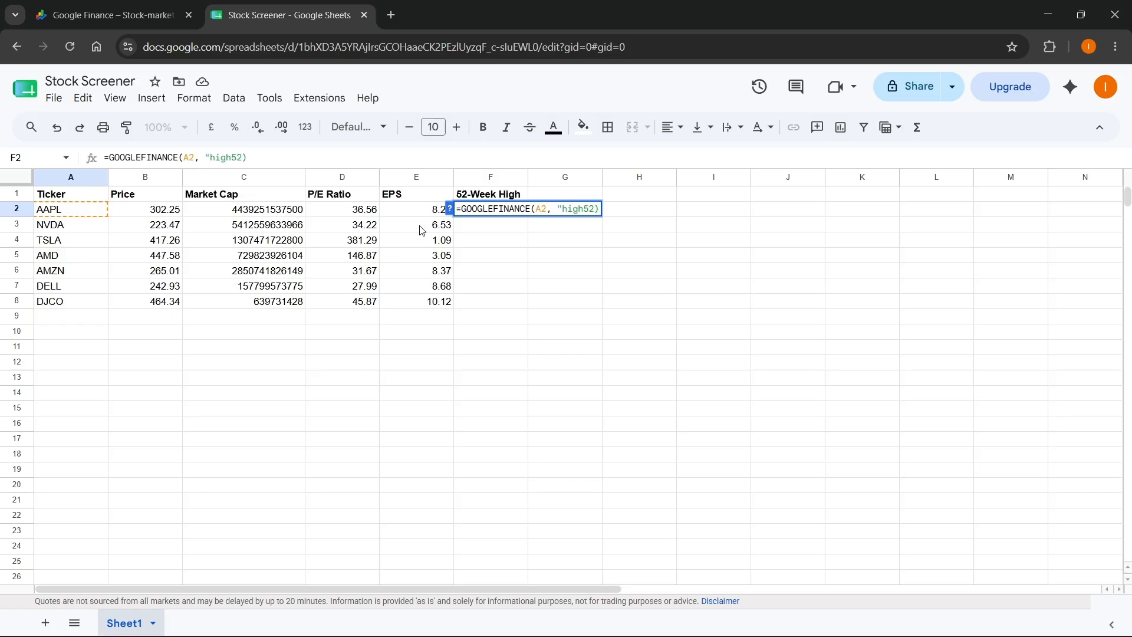
pyautogui.press('Return')
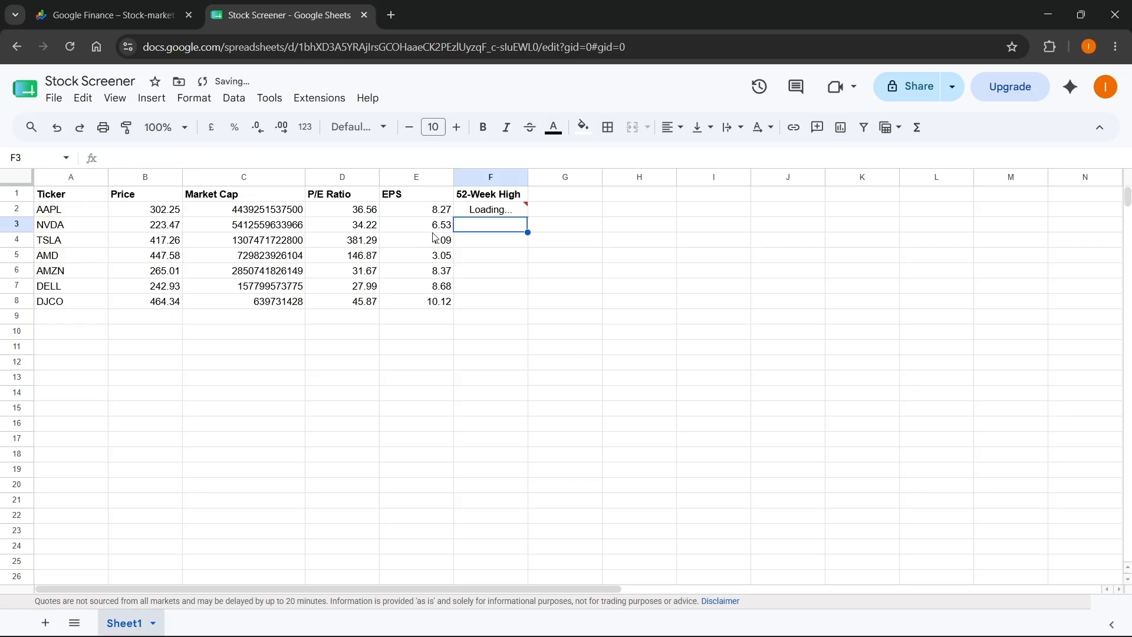
pyautogui.doubleClick(496, 212)
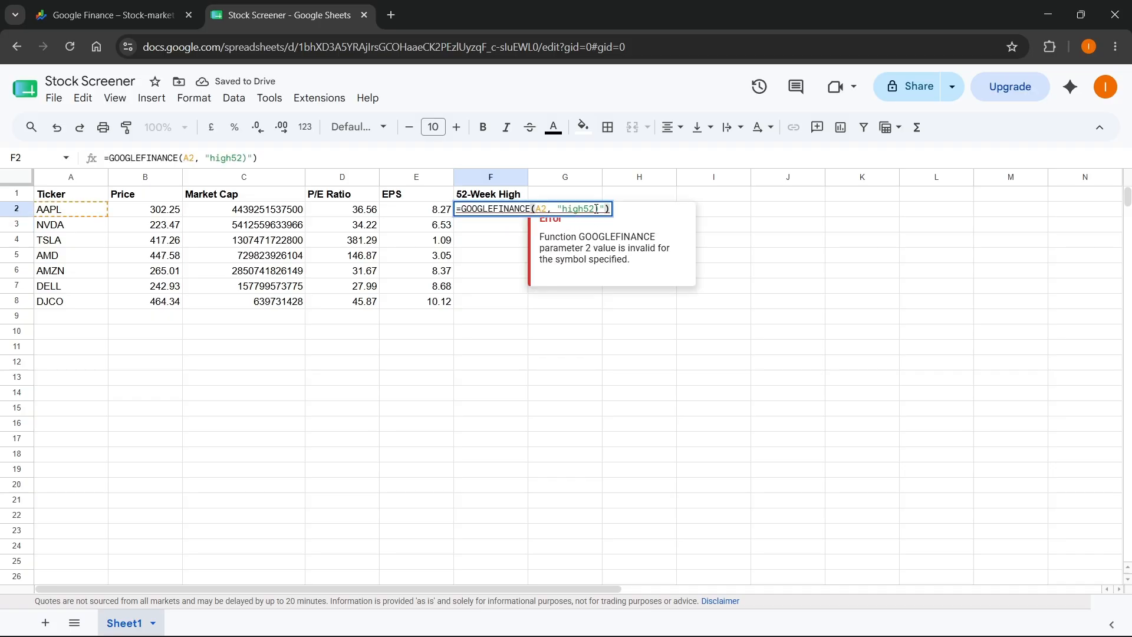
pyautogui.press('Delete')
pyautogui.press('Return')
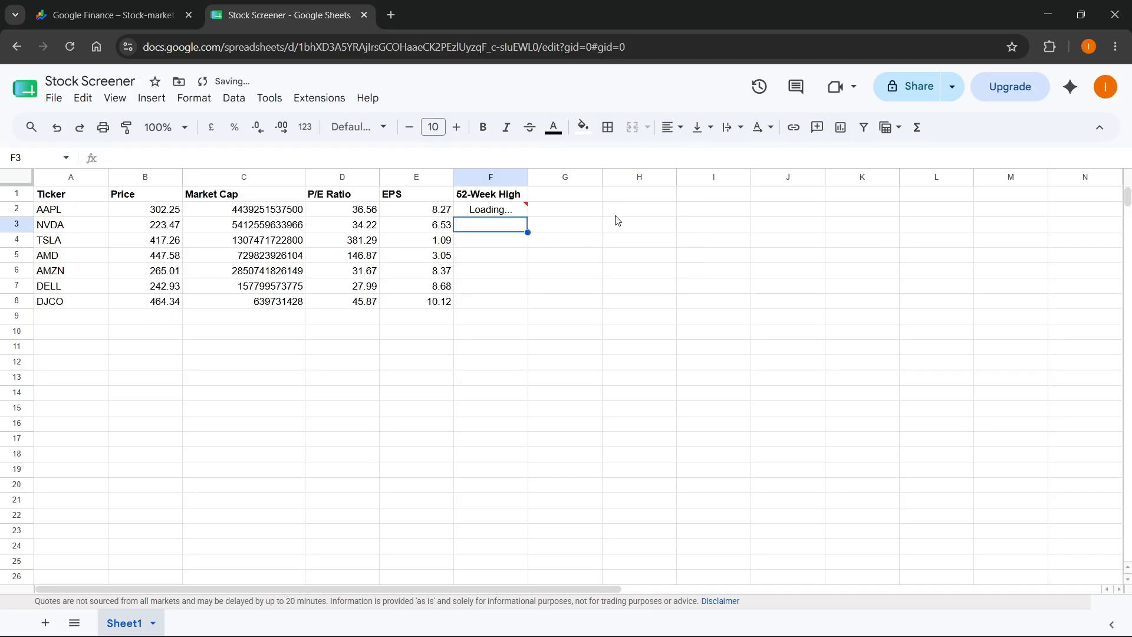
# - Fill the 52-week high formula from F2 down through F8 for the remaining tickers
pyautogui.click(522, 214)
pyautogui.moveTo(528, 218); pyautogui.dragTo(518, 301)
pyautogui.click(507, 352)
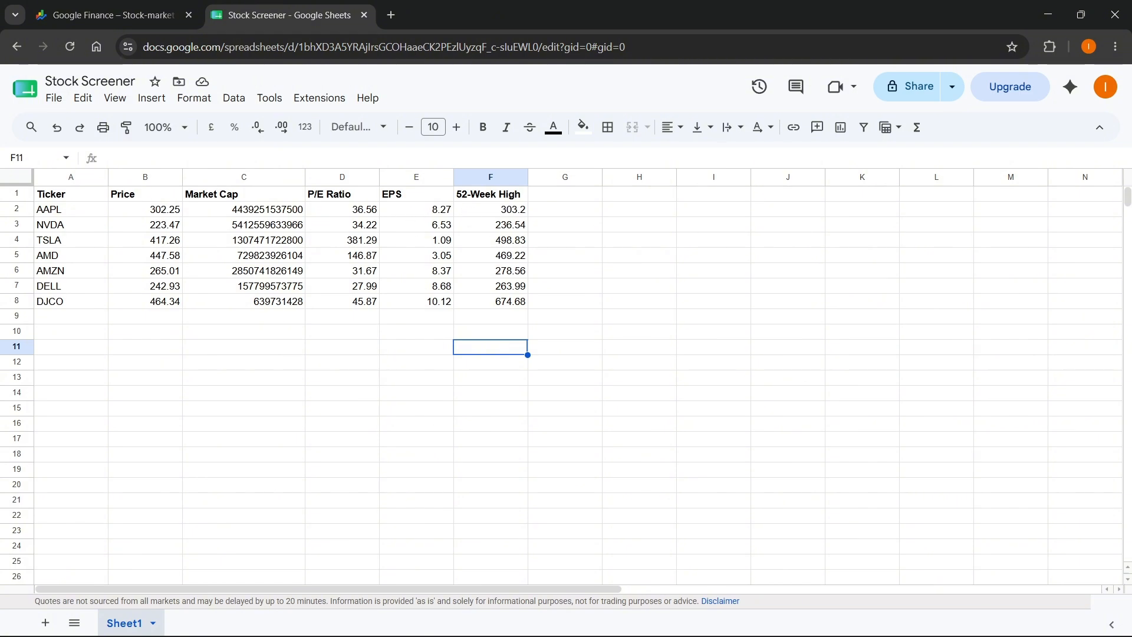
# - Switch to Google Finance, change it to the Beta version, and return to the Stock Screener spreadsheet
pyautogui.click(113, 15)
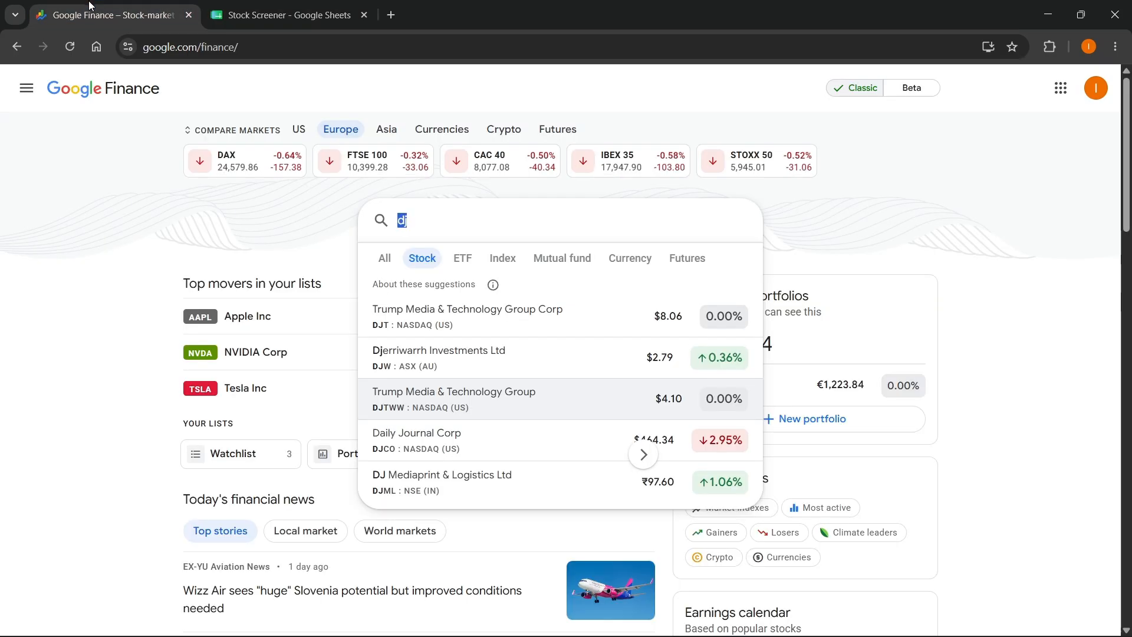
pyautogui.click(912, 87)
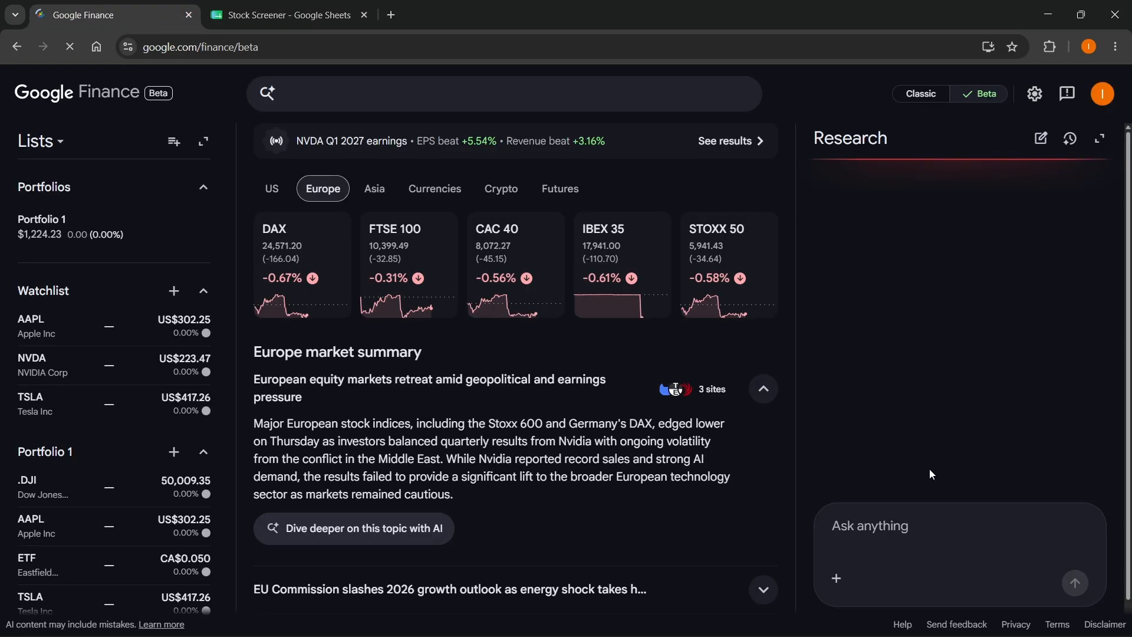
pyautogui.click(321, 6)
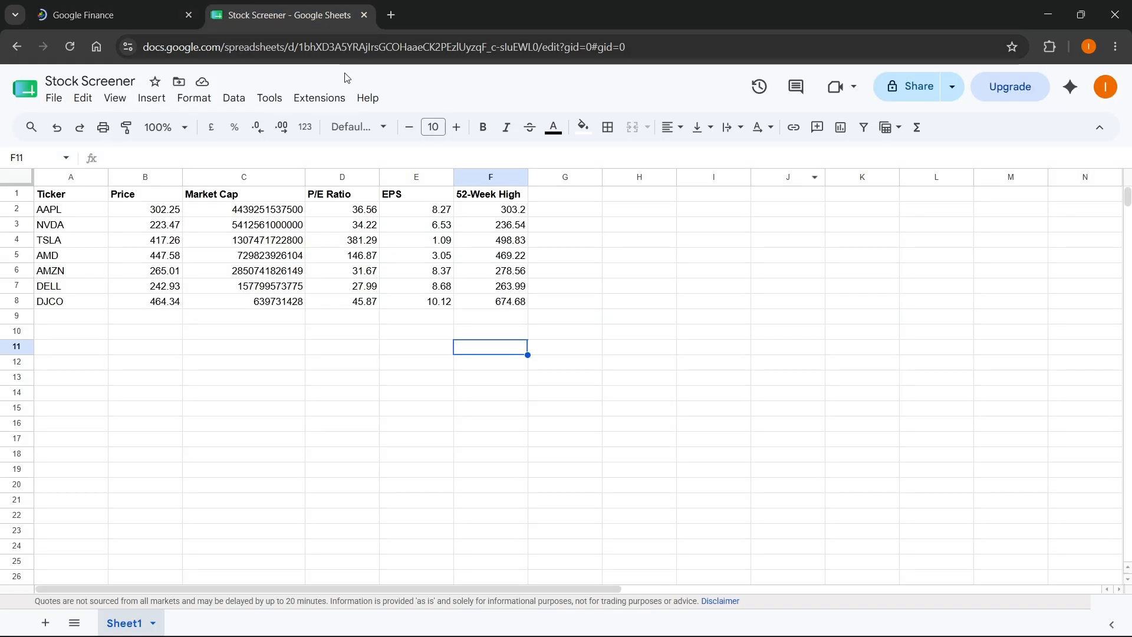
pyautogui.click(581, 244)
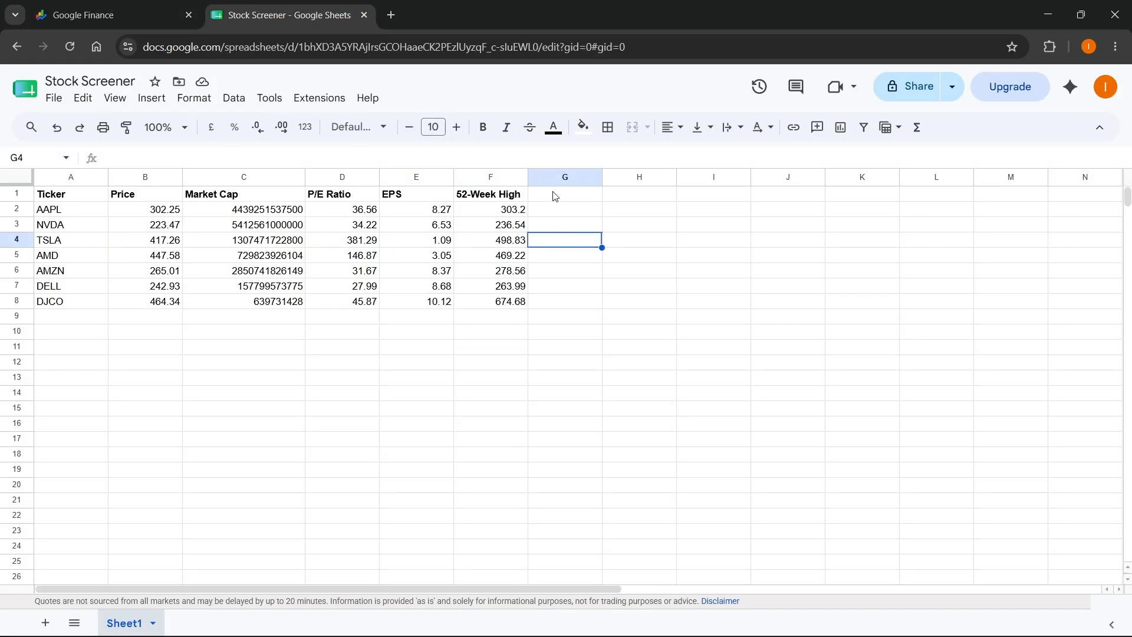
pyautogui.click(547, 214)
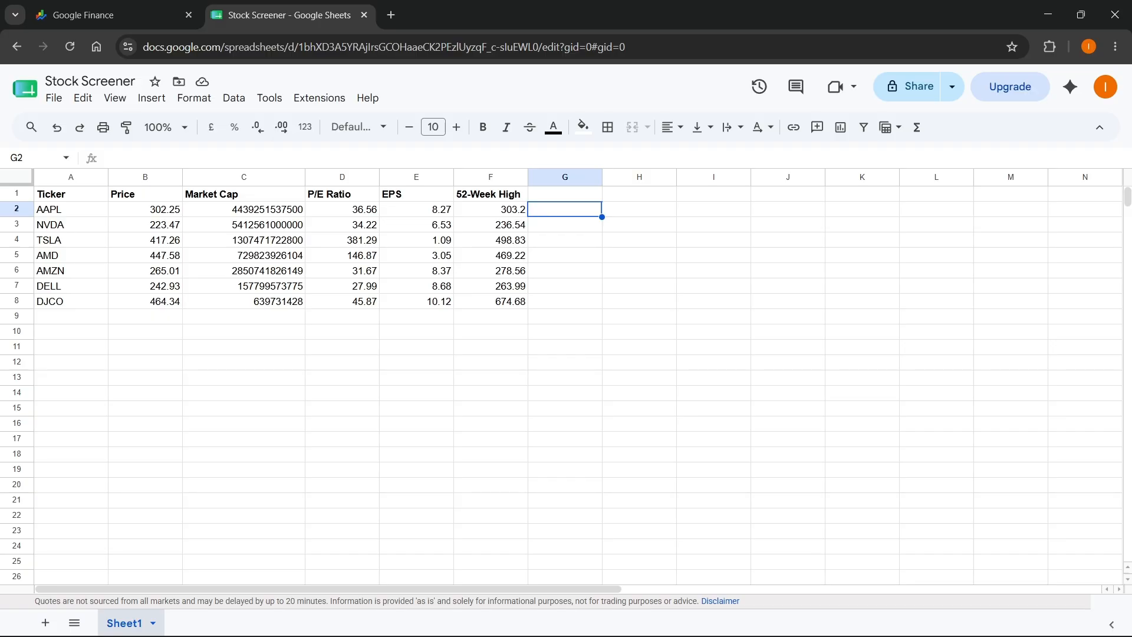
pyautogui.click(684, 287)
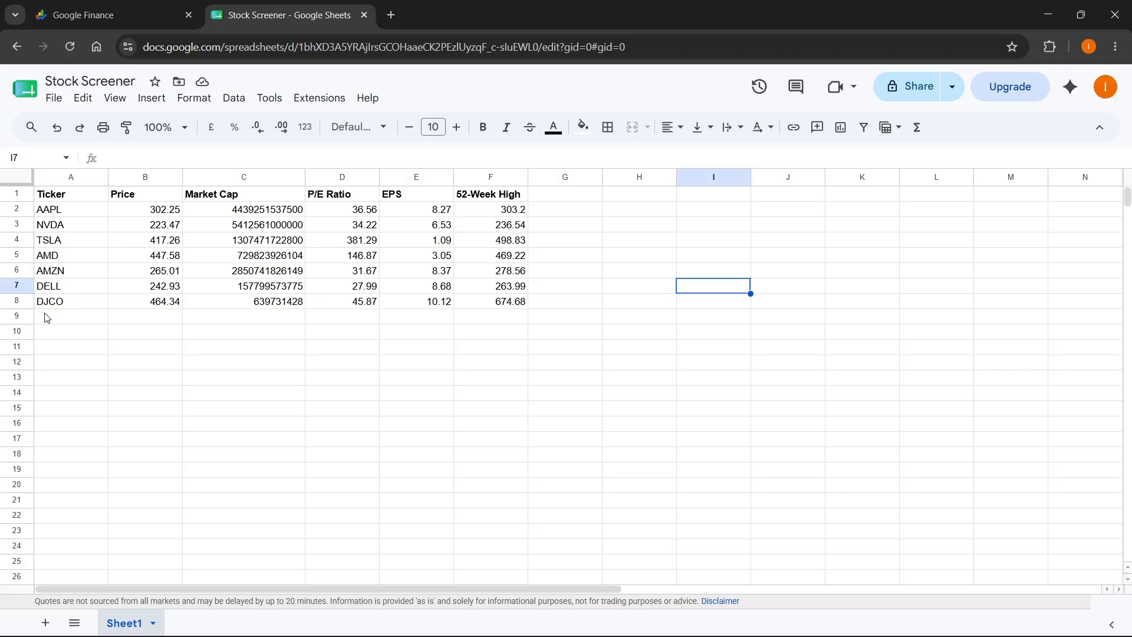
# - Switch to Google Finance and limit the search suggestions to stocks to look for another ticker
pyautogui.click(116, 15)
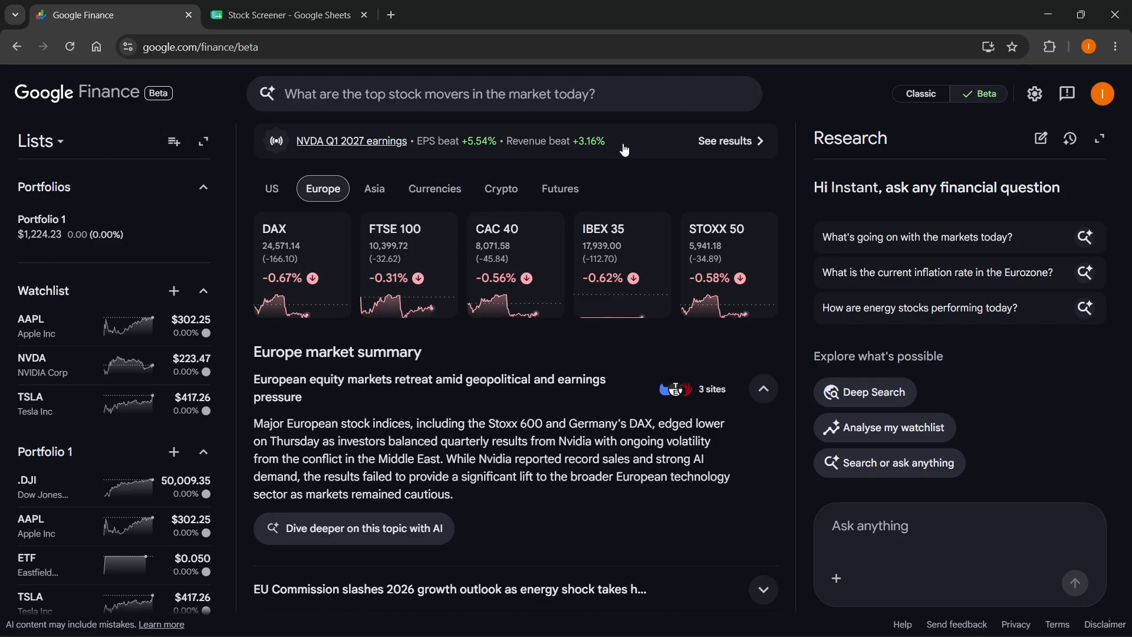
pyautogui.click(584, 96)
pyautogui.click(358, 136)
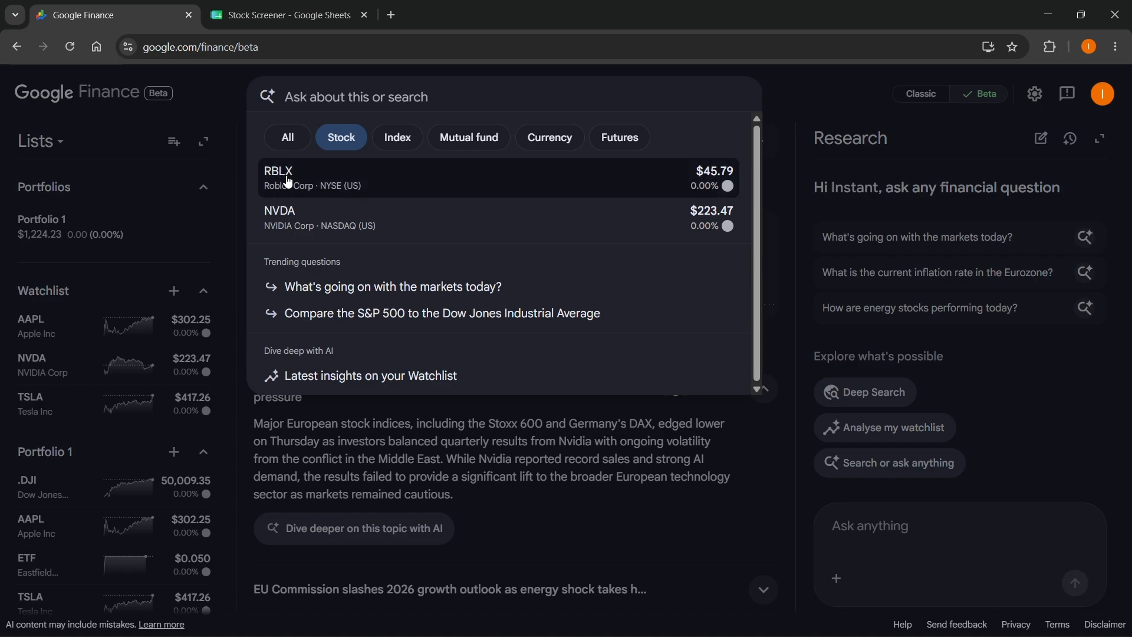
# - Return to the Stock Screener spreadsheet in Google Sheets and enter the ticker RBLX in cell A9
pyautogui.click(265, 17)
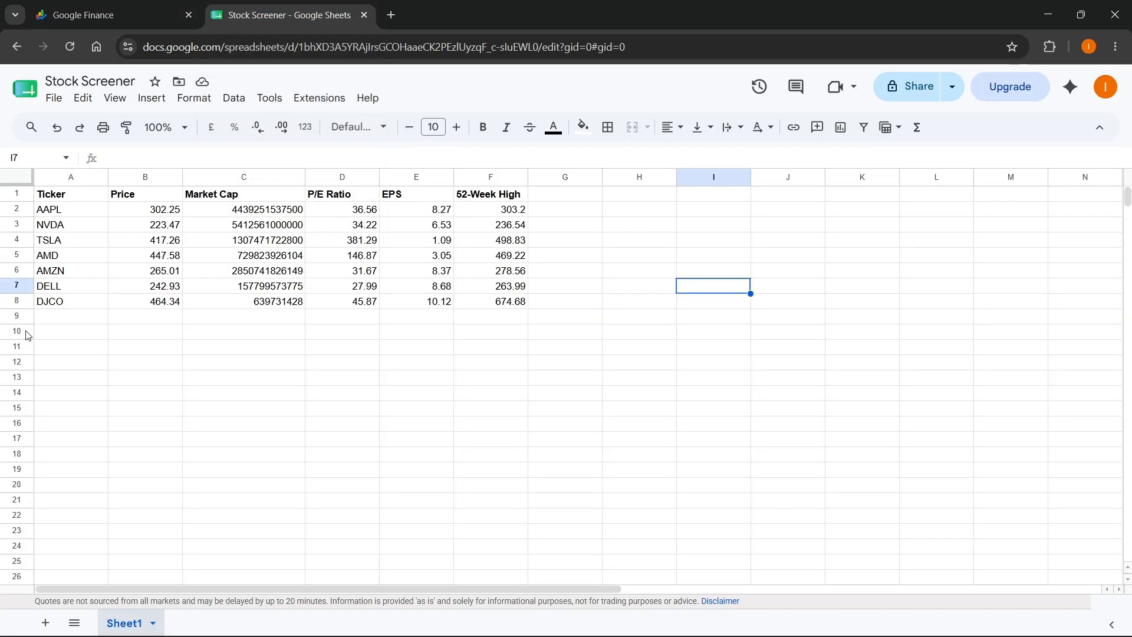
pyautogui.click(69, 317)
pyautogui.write('RB')
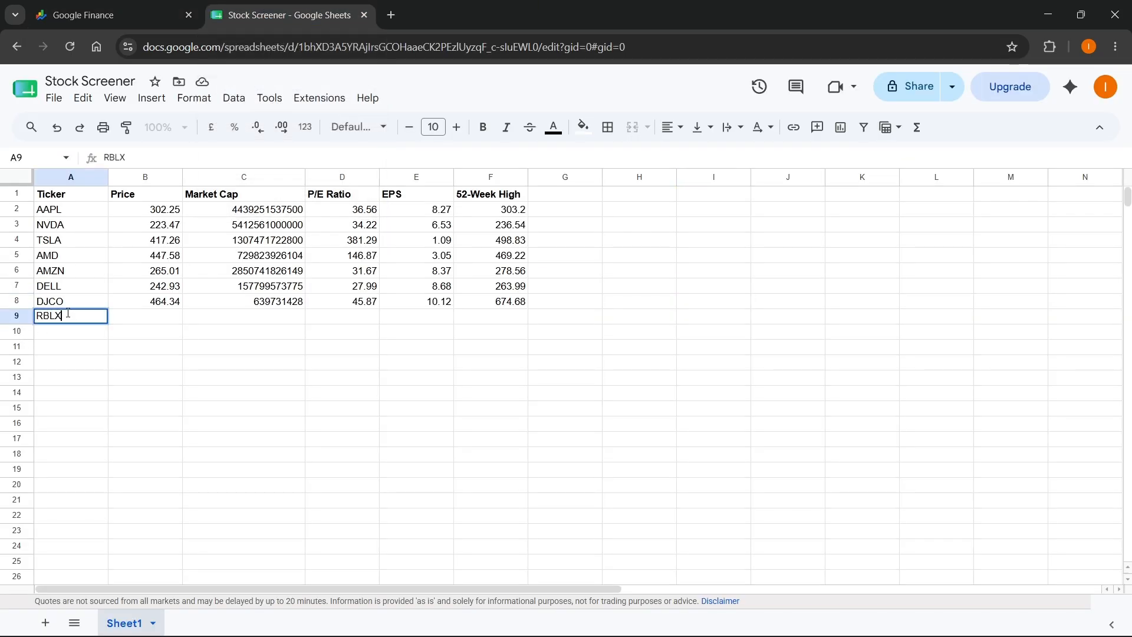
pyautogui.write('LX')
# - Fill the formulas in B8:F8 down into row 9 for the RBLX ticker
pyautogui.click(157, 331)
pyautogui.moveTo(154, 303); pyautogui.dragTo(528, 322)
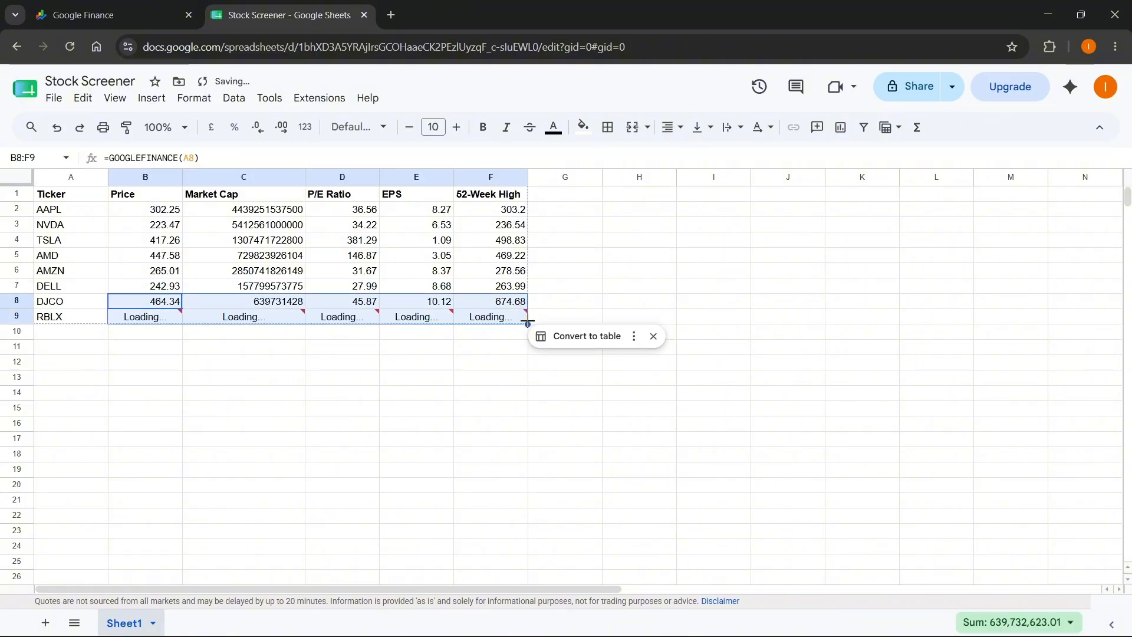
pyautogui.click(490, 381)
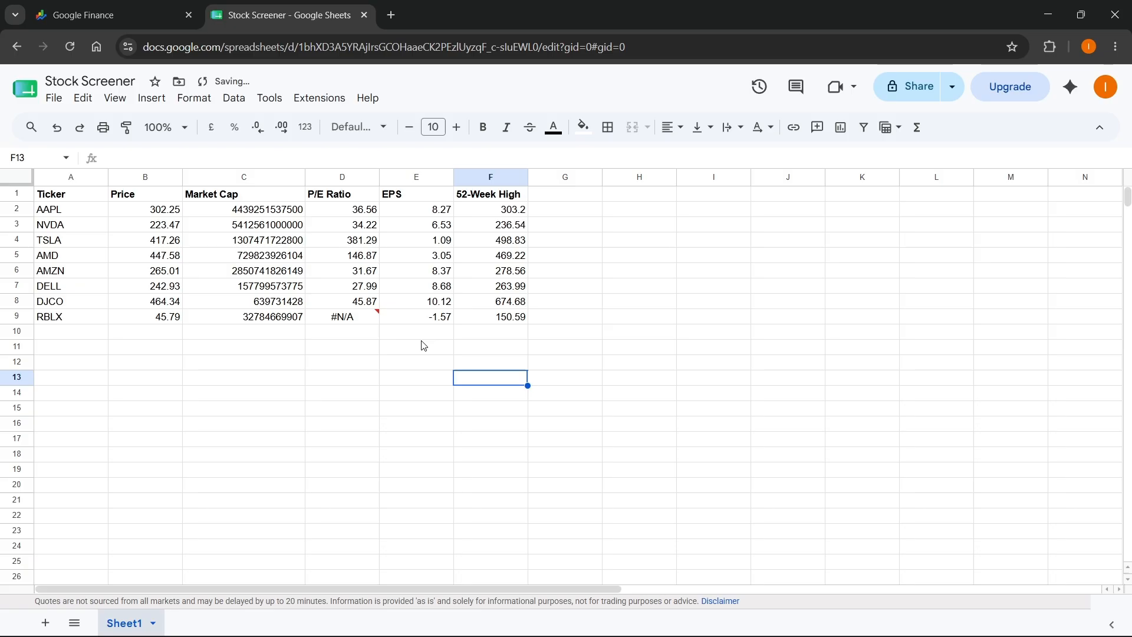
# - Examine the P/E ratio formula and error note in cell D9 for RBLX without changing the formula
pyautogui.doubleClick(348, 317)
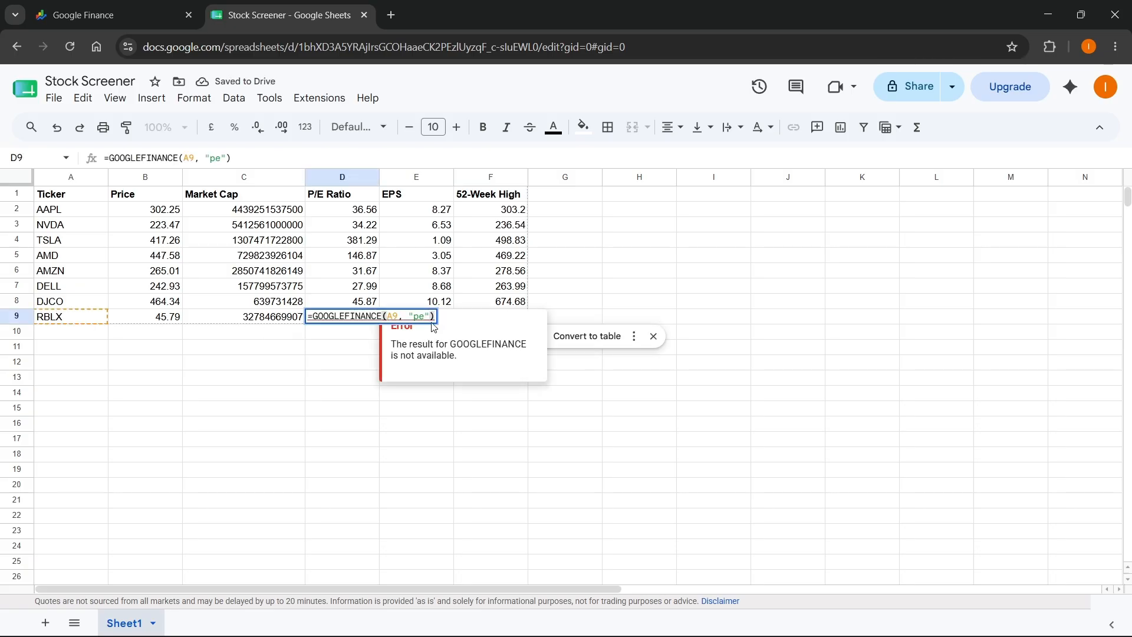
pyautogui.click(418, 408)
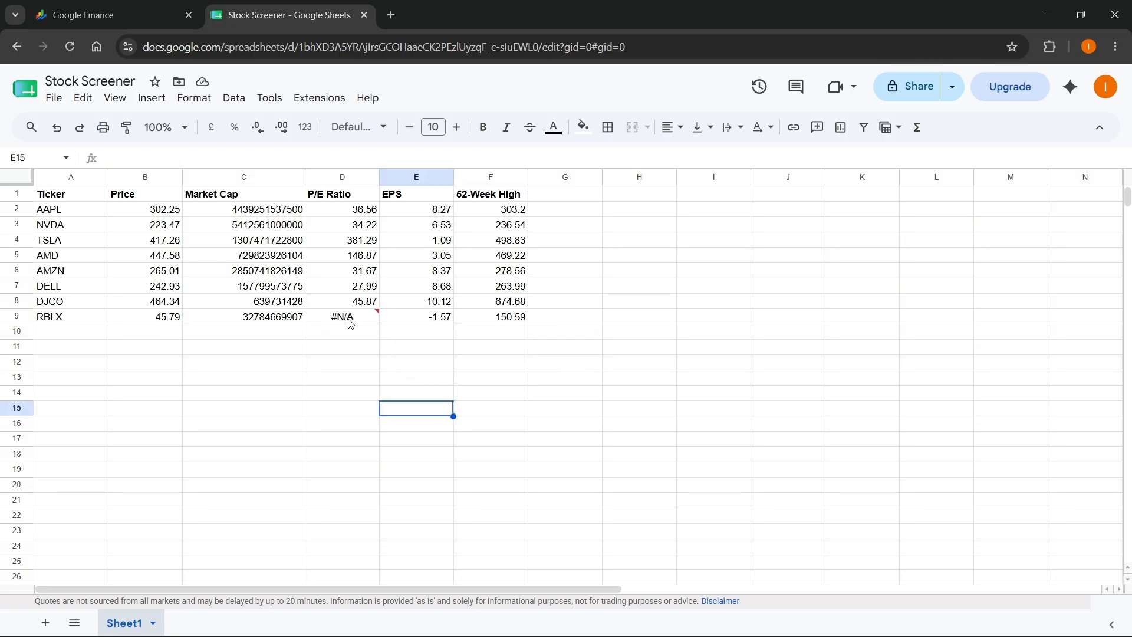
pyautogui.moveTo(351, 323)
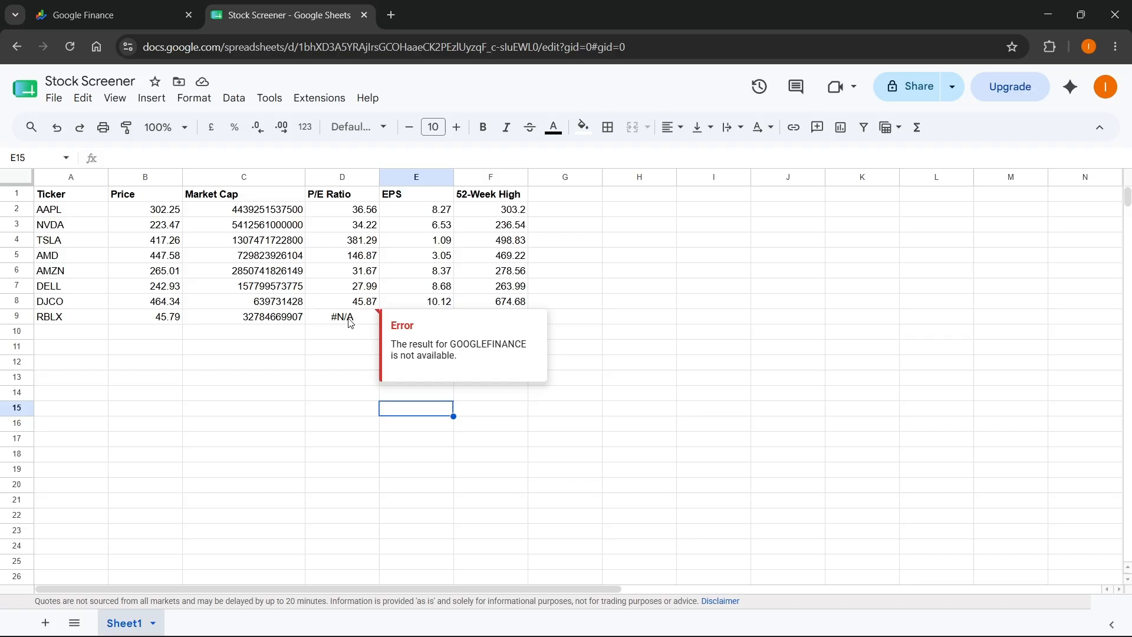
pyautogui.click(356, 365)
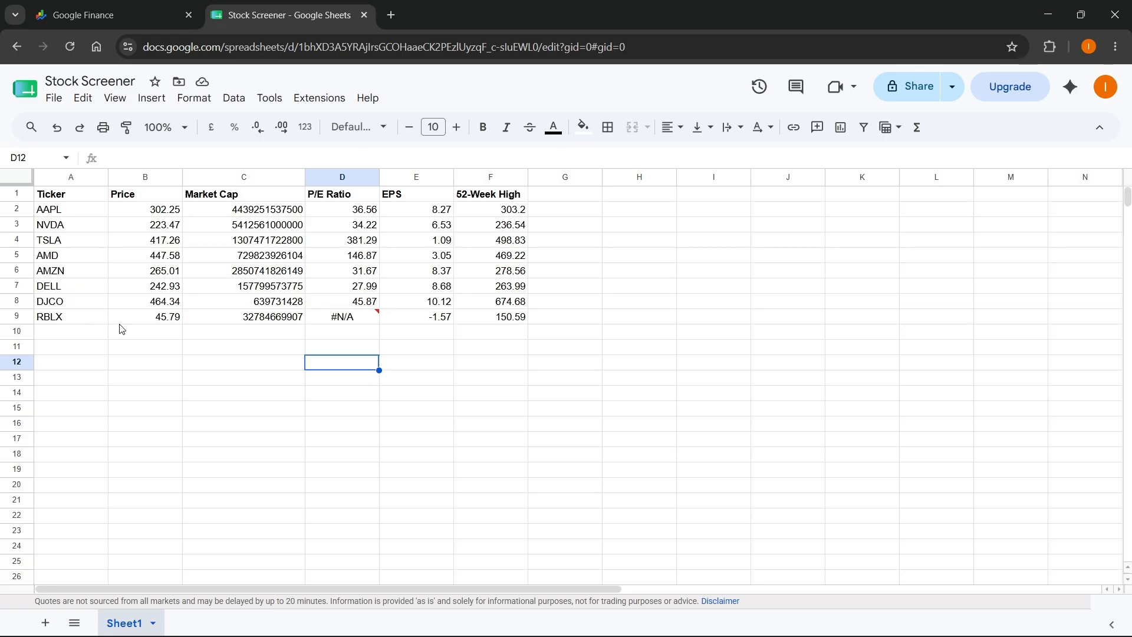
pyautogui.click(565, 350)
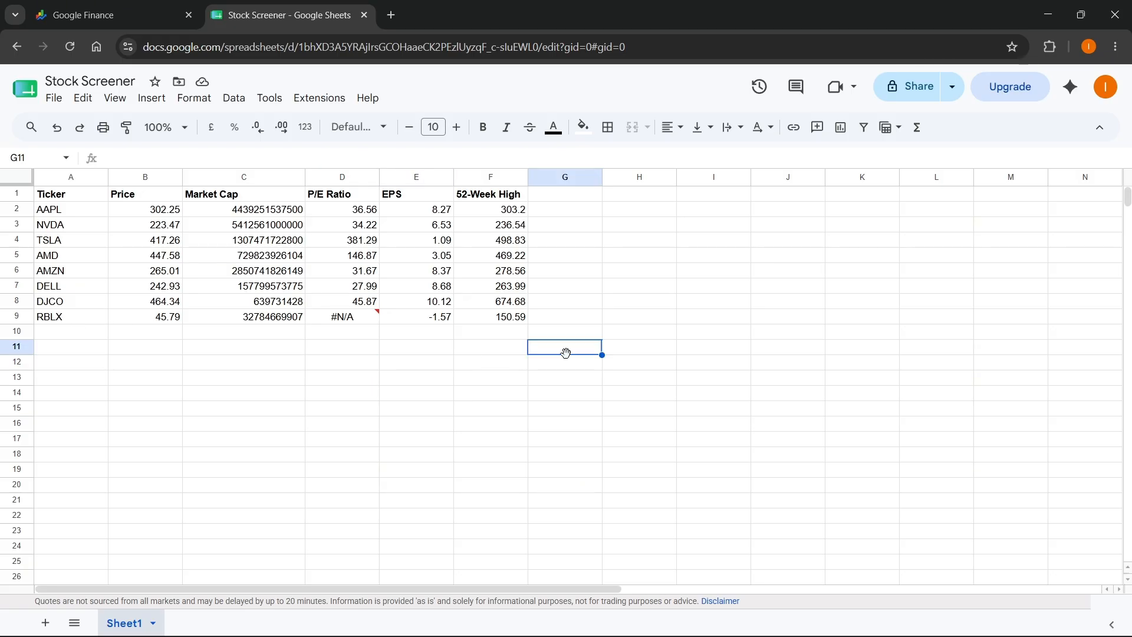